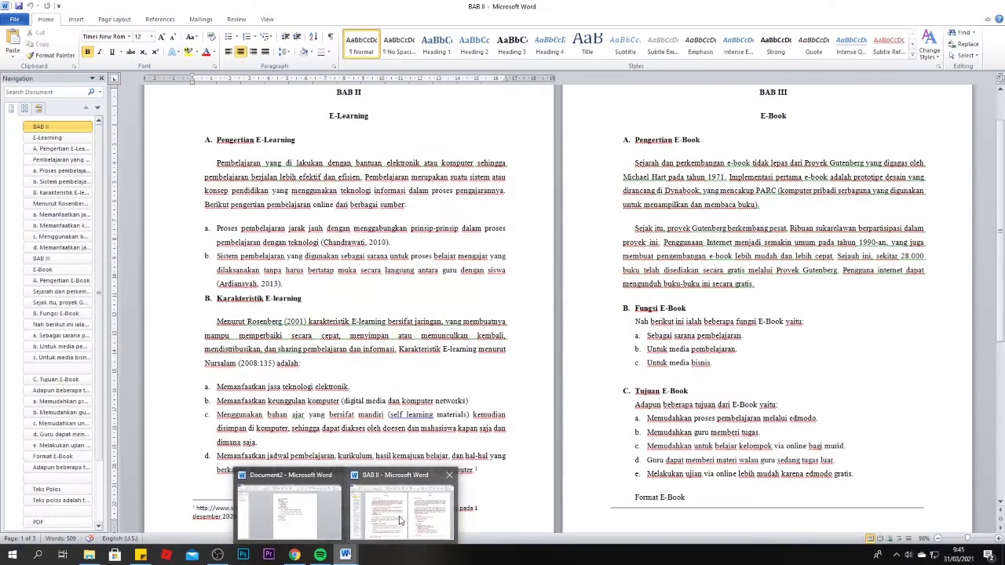
- Bring up the BAB II document window and scroll through its first page
{"action": "left_click", "coordinate": [392, 520]}
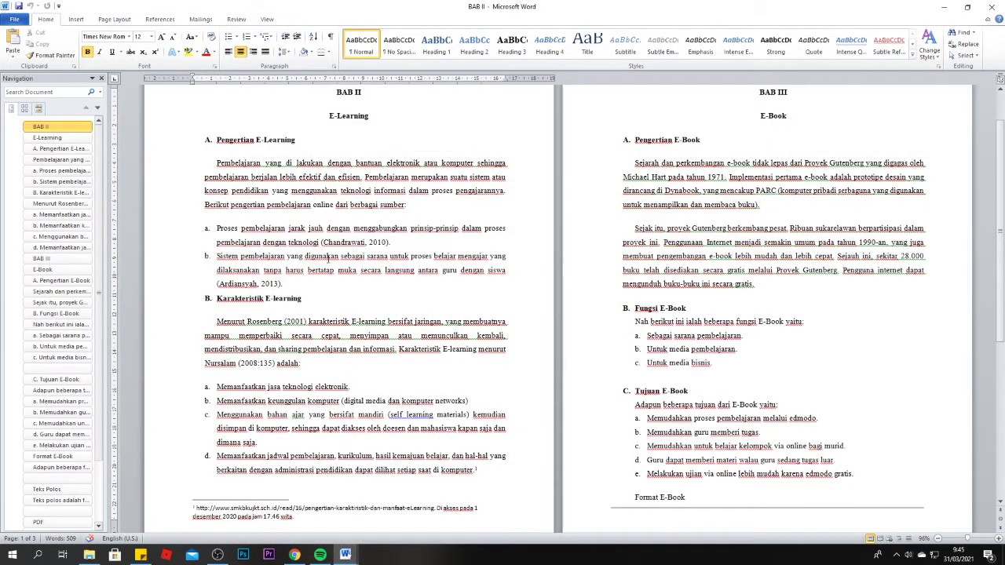
{"action": "scroll", "coordinate": [318, 269], "scroll_direction": "down", "scroll_amount": 2}
{"action": "scroll", "coordinate": [379, 202], "scroll_direction": "down", "scroll_amount": 15}
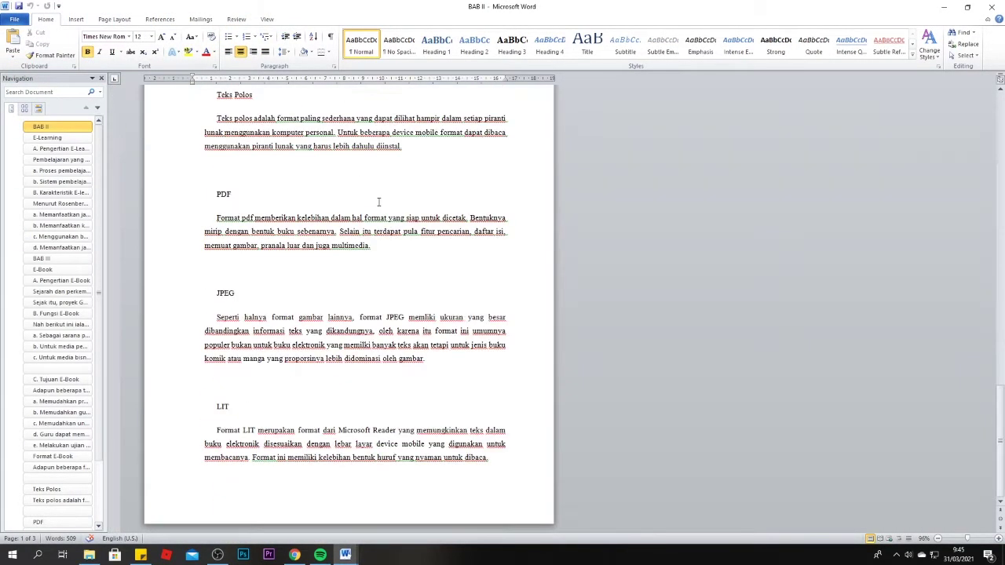
{"action": "scroll", "coordinate": [378, 202], "scroll_direction": "up", "scroll_amount": 15}
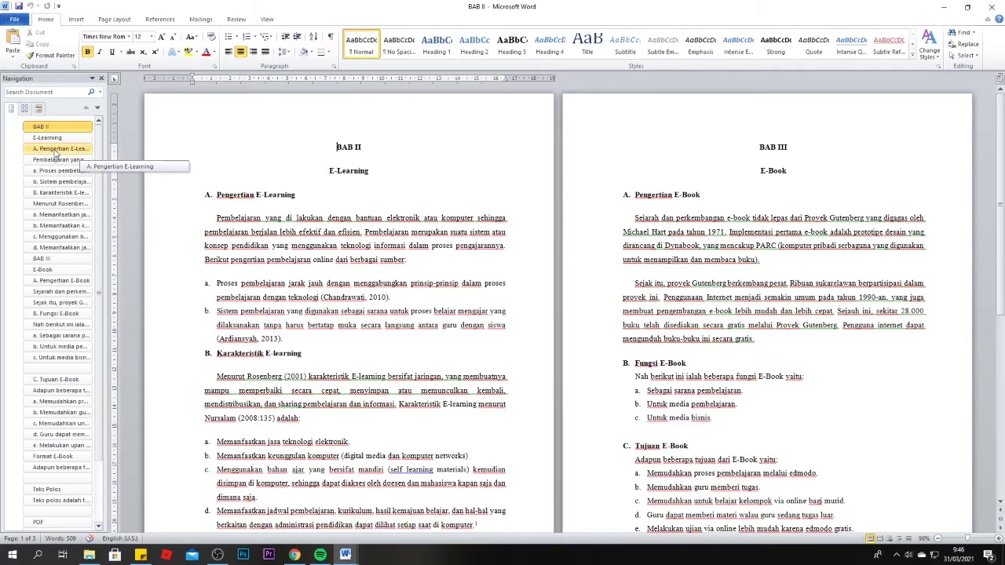
- Jump to A. Pengertian E-Learning, its first point, then the BAB III chapter
{"action": "left_click", "coordinate": [56, 149]}
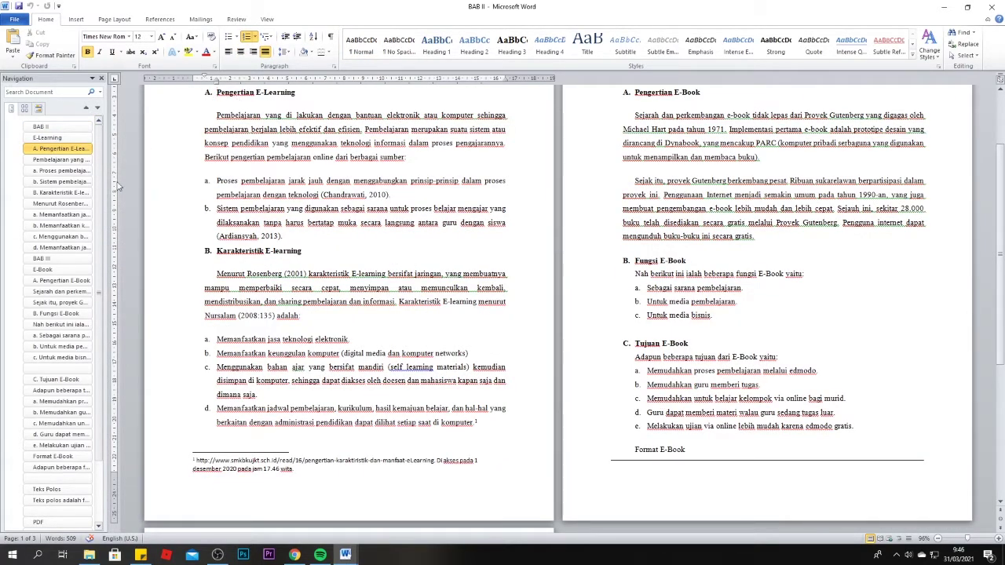
{"action": "left_click", "coordinate": [69, 170]}
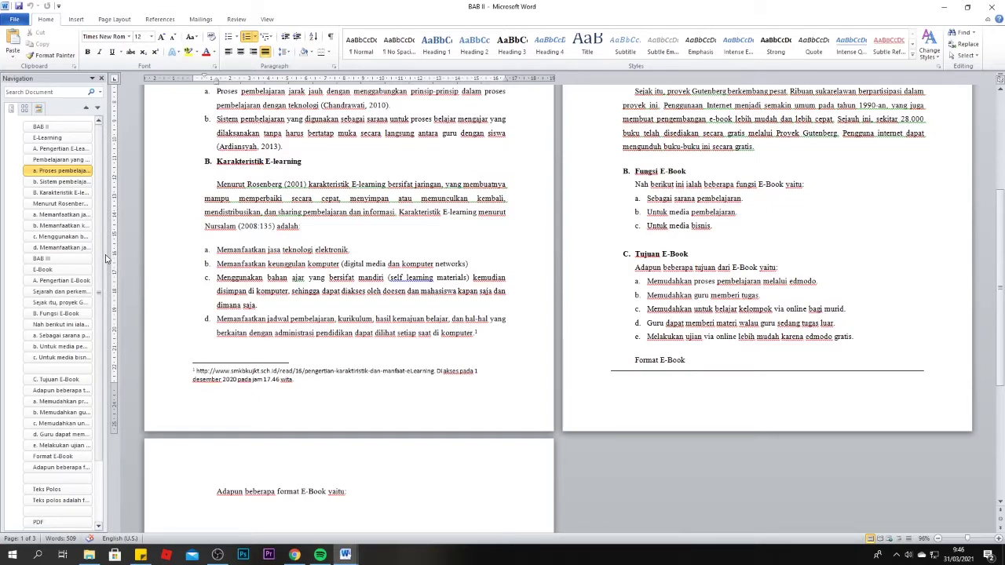
{"action": "left_click", "coordinate": [77, 259]}
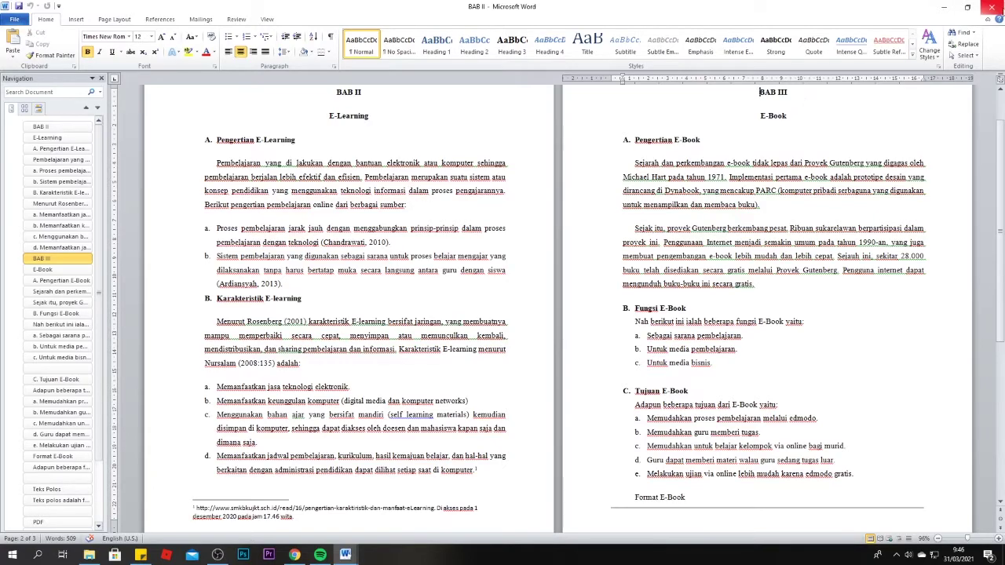
- Close BAB II, switch to the Document2 window, and hide its Navigation Pane
{"action": "left_click", "coordinate": [994, 7]}
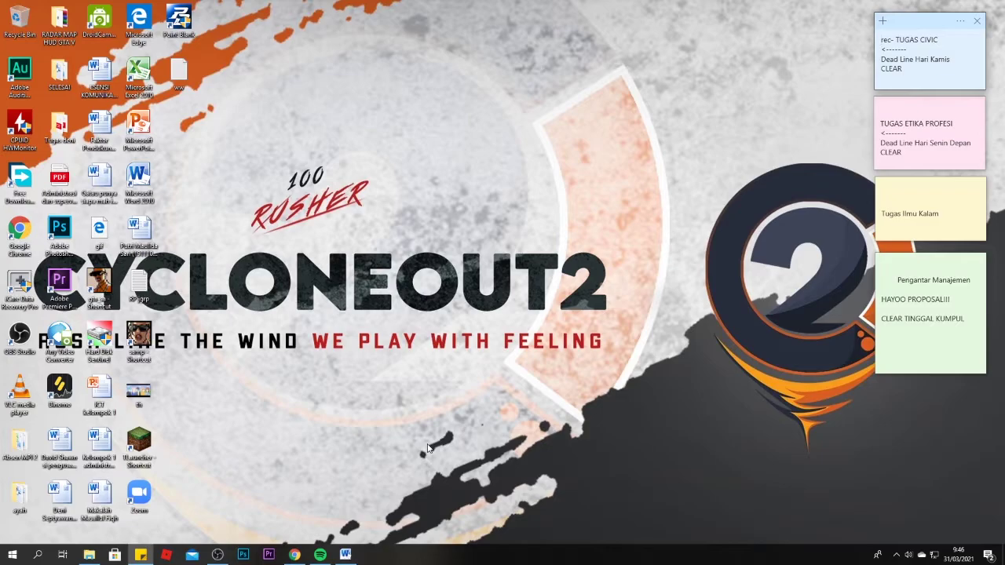
{"action": "left_click", "coordinate": [345, 555]}
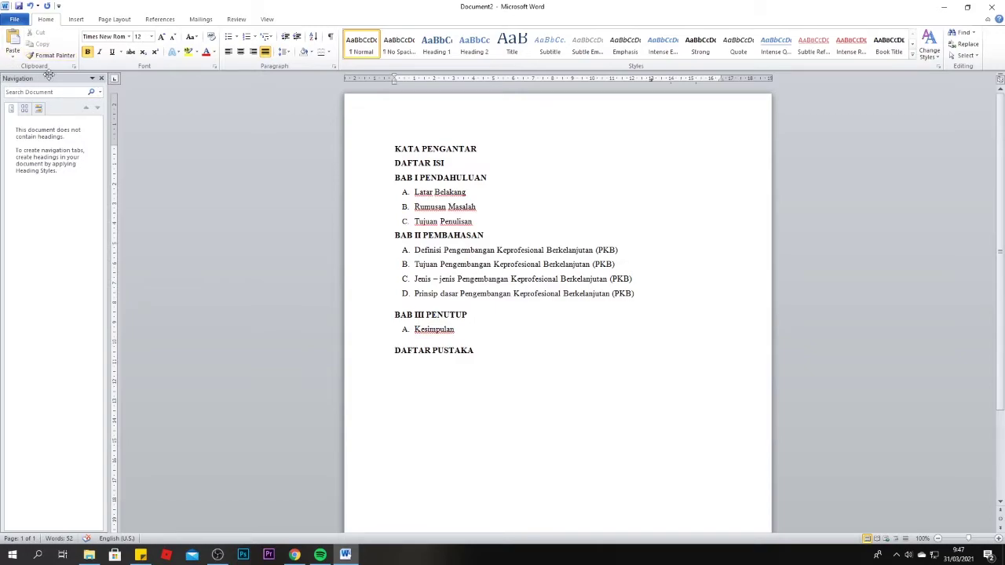
{"action": "left_click", "coordinate": [102, 79]}
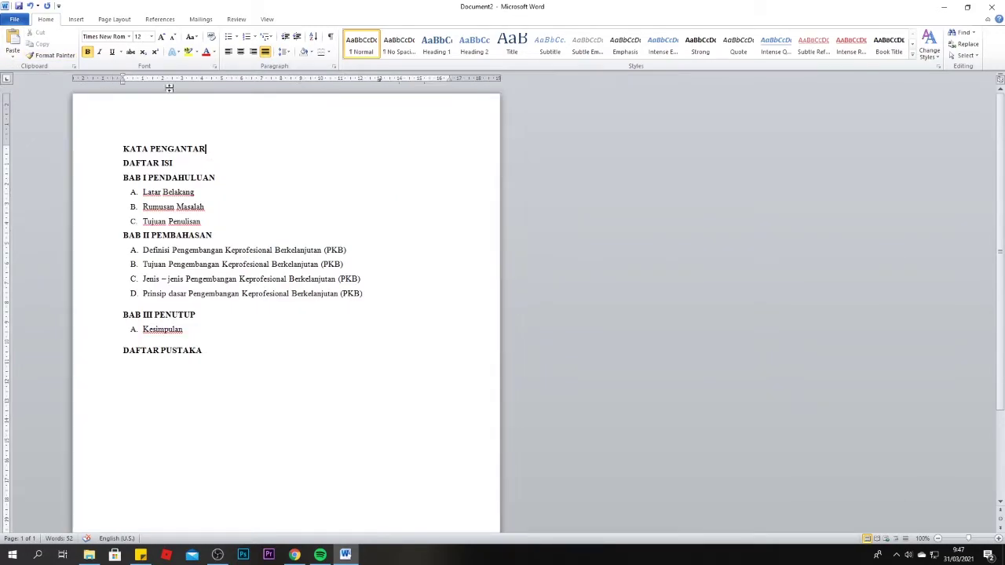
- Zoom to 120% and insert a page break after KATA PENGANTAR
{"action": "left_click", "coordinate": [997, 540]}
{"action": "left_click", "coordinate": [998, 540]}
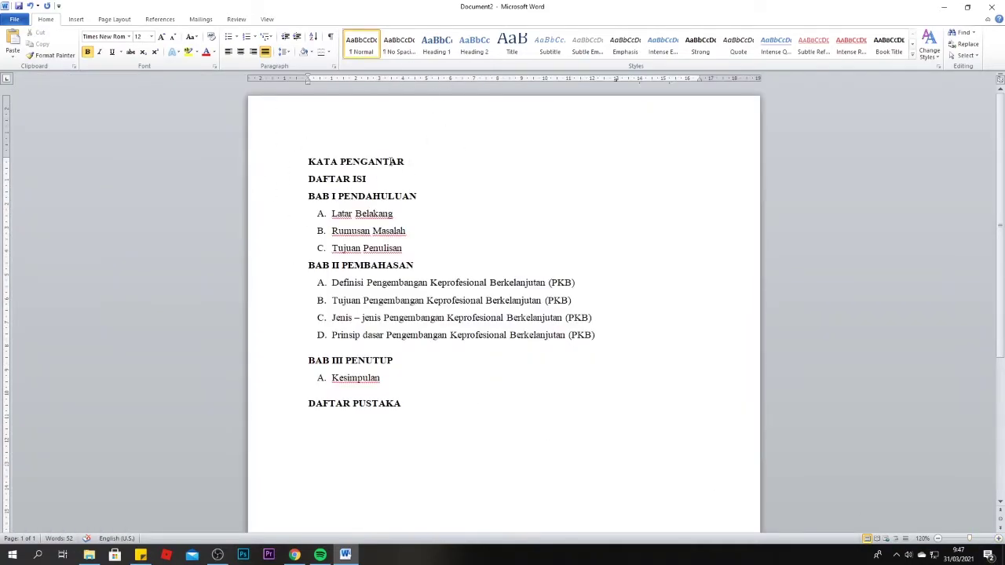
{"action": "left_click", "coordinate": [424, 161]}
{"action": "key", "text": "Return"}
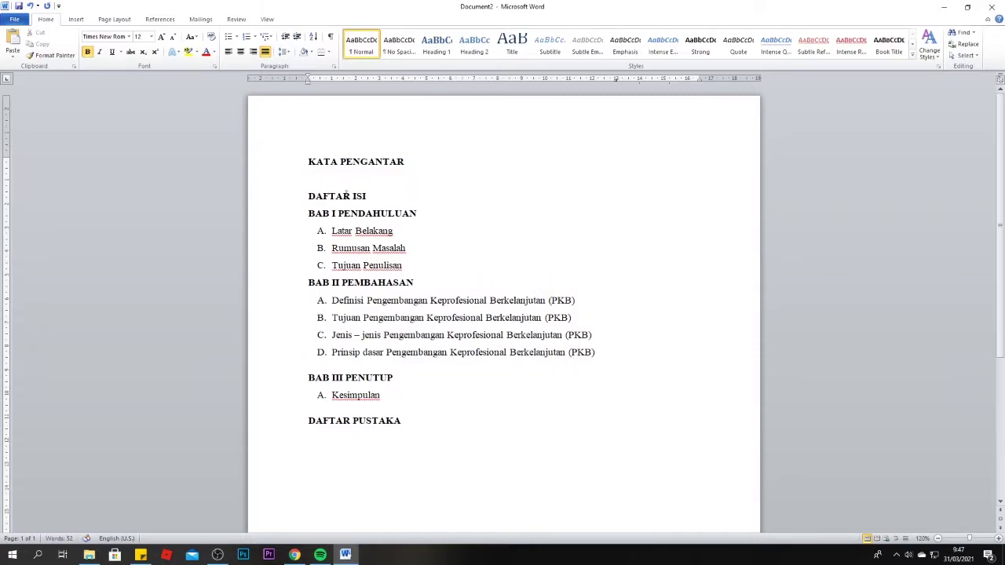
{"action": "key", "text": "BackSpace"}
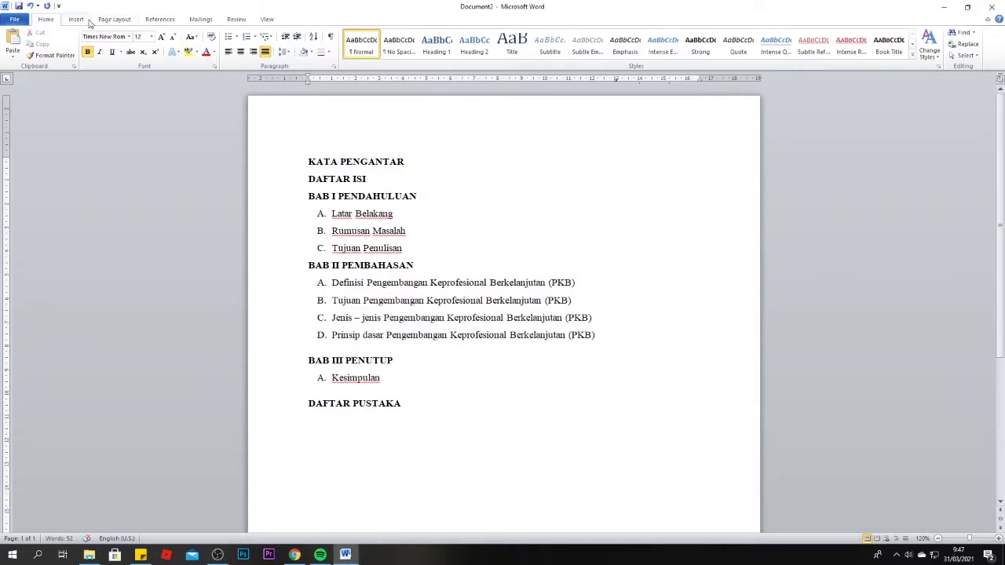
{"action": "left_click", "coordinate": [76, 19]}
{"action": "left_click", "coordinate": [57, 43]}
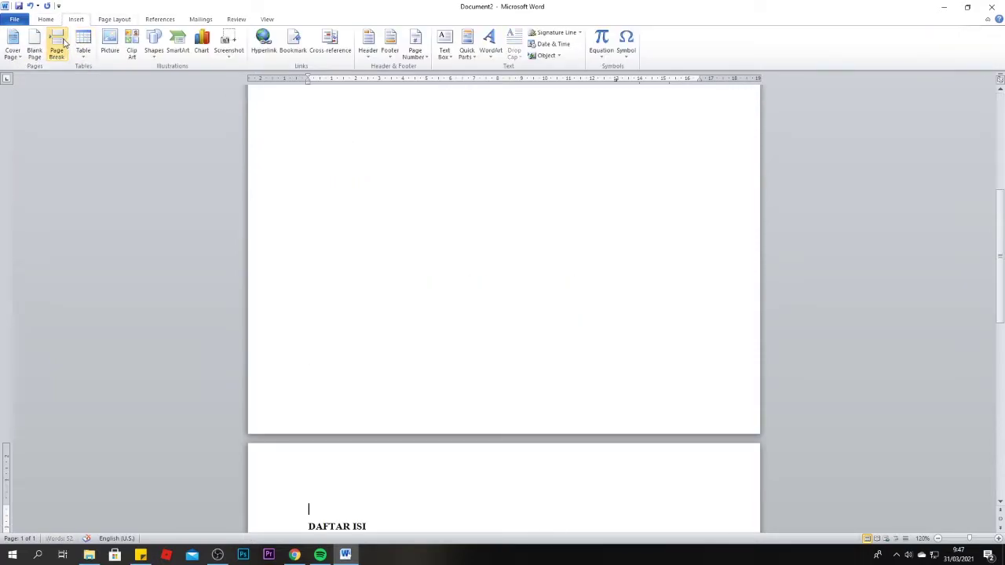
{"action": "scroll", "coordinate": [346, 202], "scroll_direction": "up", "scroll_amount": 10}
{"action": "scroll", "coordinate": [362, 202], "scroll_direction": "down", "scroll_amount": 5}
{"action": "scroll", "coordinate": [362, 203], "scroll_direction": "down", "scroll_amount": 5}
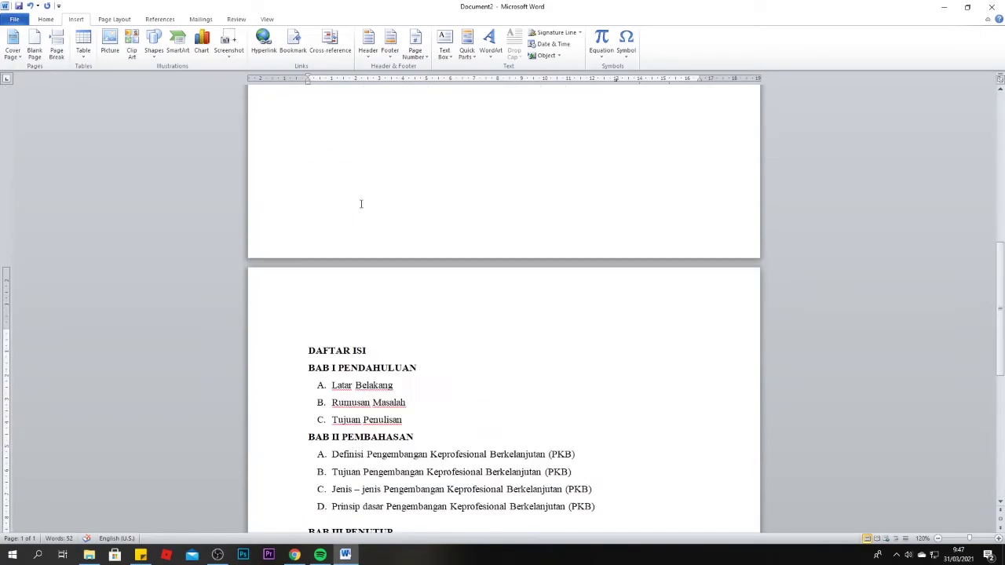
- Push BAB I PENDAHULUAN onto a new page and remove the blank line above DAFTAR ISI
{"action": "left_click", "coordinate": [370, 350]}
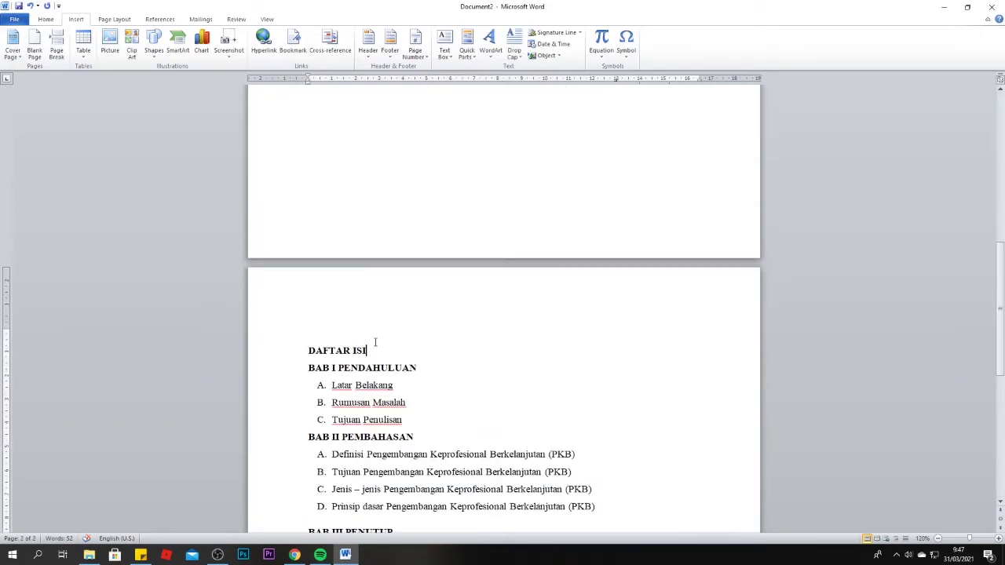
{"action": "left_click", "coordinate": [57, 43]}
{"action": "scroll", "coordinate": [487, 409], "scroll_direction": "down", "scroll_amount": 5}
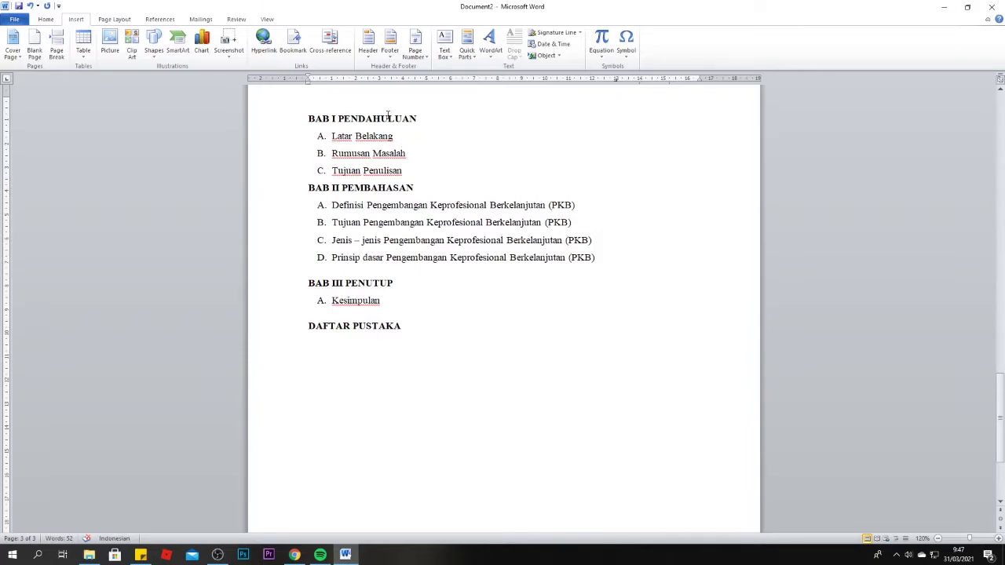
{"action": "scroll", "coordinate": [387, 134], "scroll_direction": "up", "scroll_amount": 10}
{"action": "scroll", "coordinate": [430, 216], "scroll_direction": "up", "scroll_amount": 5}
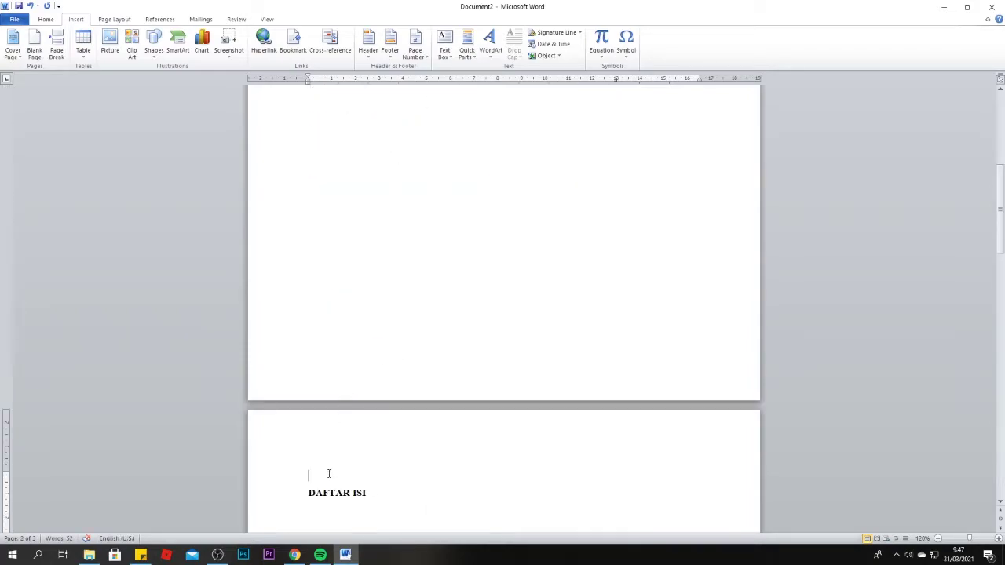
{"action": "key", "text": "Delete"}
{"action": "scroll", "coordinate": [442, 462], "scroll_direction": "down", "scroll_amount": 5}
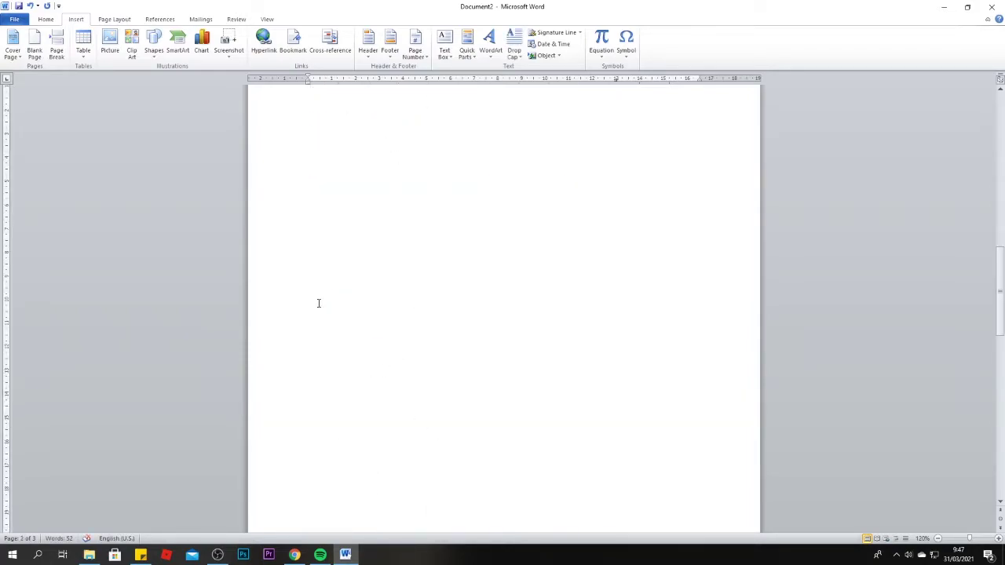
{"action": "scroll", "coordinate": [319, 304], "scroll_direction": "down", "scroll_amount": 3}
- Insert a page break so BAB II PEMBAHASAN starts on a new page
{"action": "left_click", "coordinate": [297, 331]}
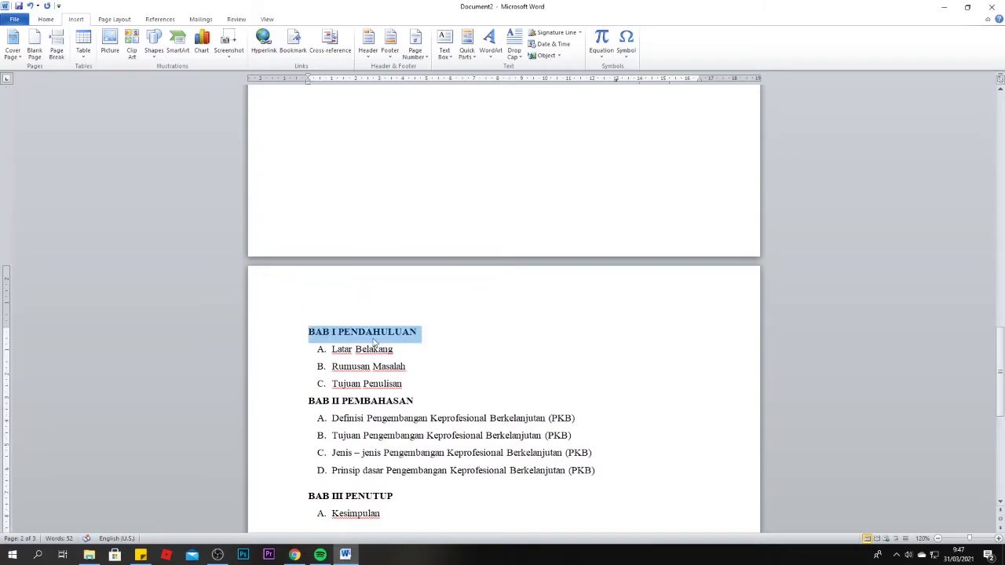
{"action": "left_click", "coordinate": [423, 334]}
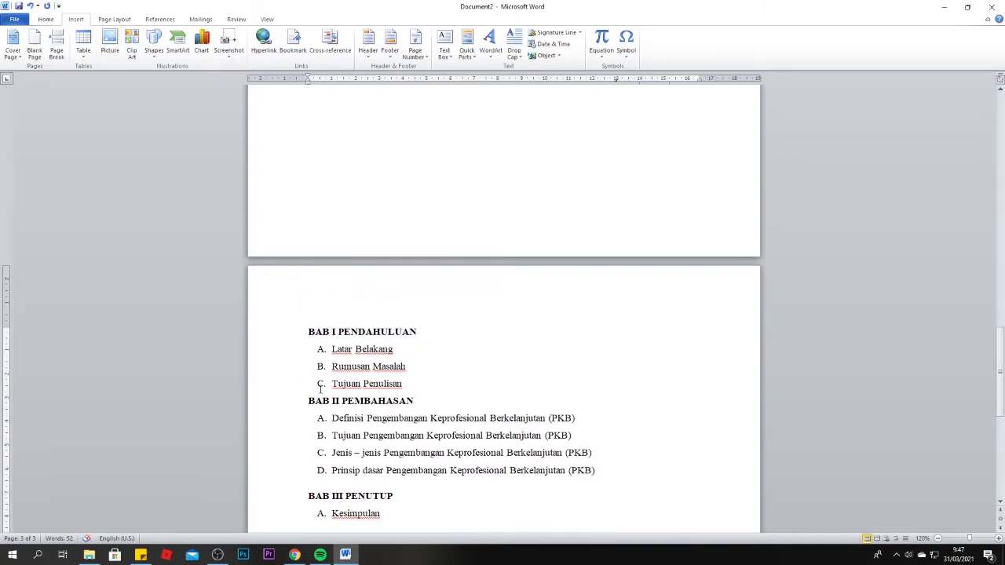
{"action": "left_click_drag", "start_coordinate": [408, 385], "coordinate": [306, 331]}
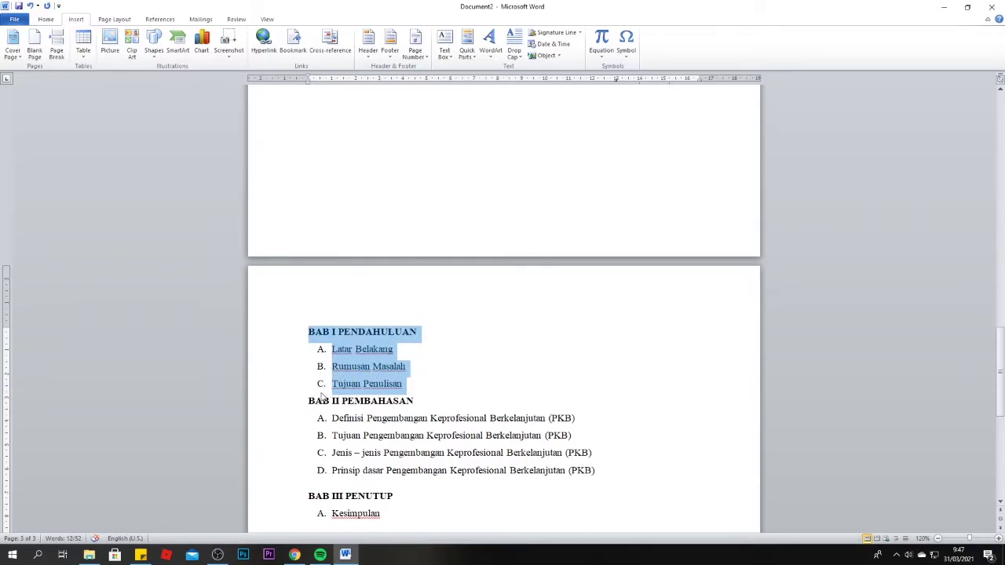
{"action": "left_click", "coordinate": [309, 400]}
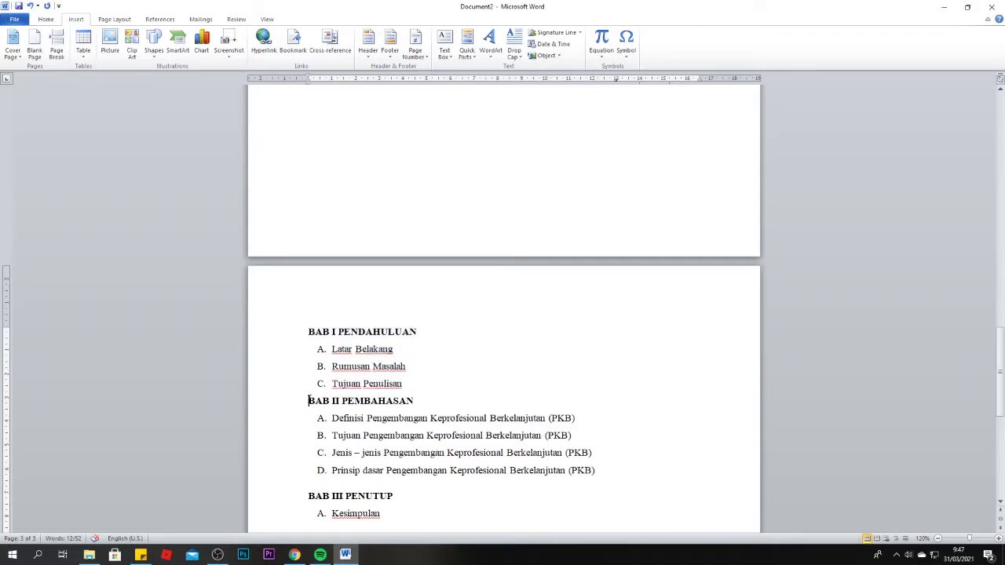
{"action": "left_click", "coordinate": [403, 384]}
{"action": "left_click", "coordinate": [310, 399]}
{"action": "left_click", "coordinate": [56, 46]}
- Start BAB III PENUTUP and DAFTAR PUSTAKA on new pages, then return to KATA PENGANTAR
{"action": "scroll", "coordinate": [391, 354], "scroll_direction": "down", "scroll_amount": 5}
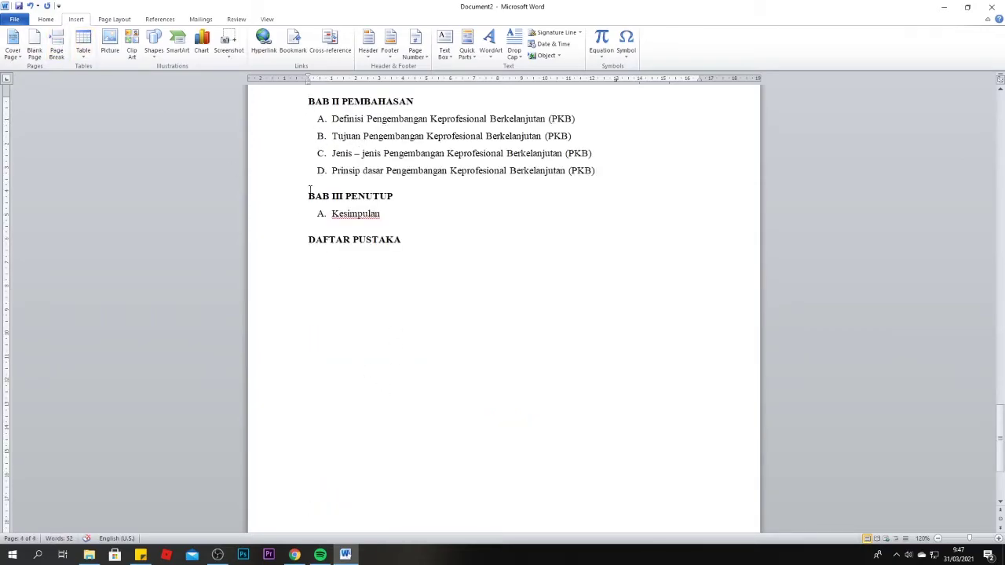
{"action": "left_click", "coordinate": [57, 48]}
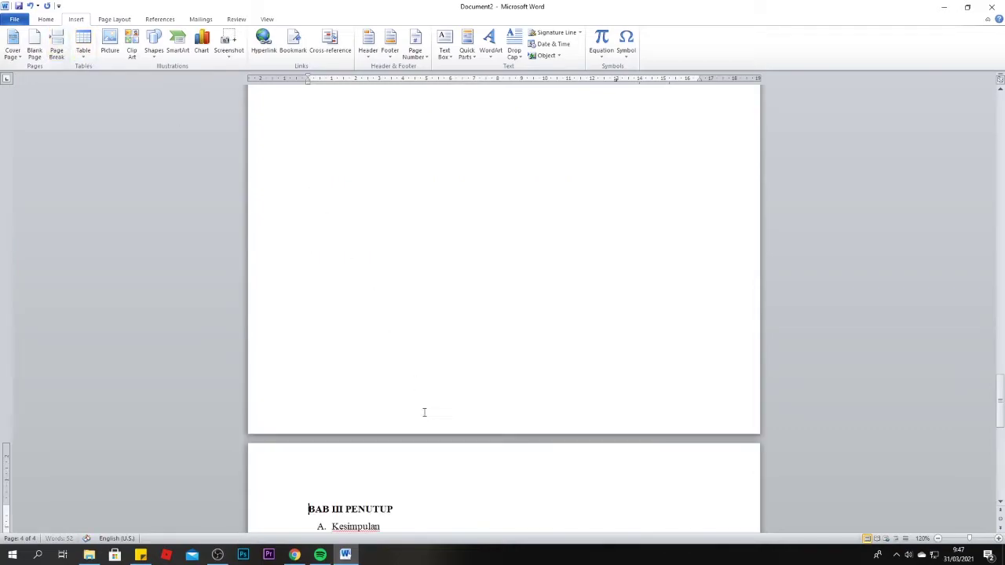
{"action": "scroll", "coordinate": [429, 334], "scroll_direction": "down", "scroll_amount": 4}
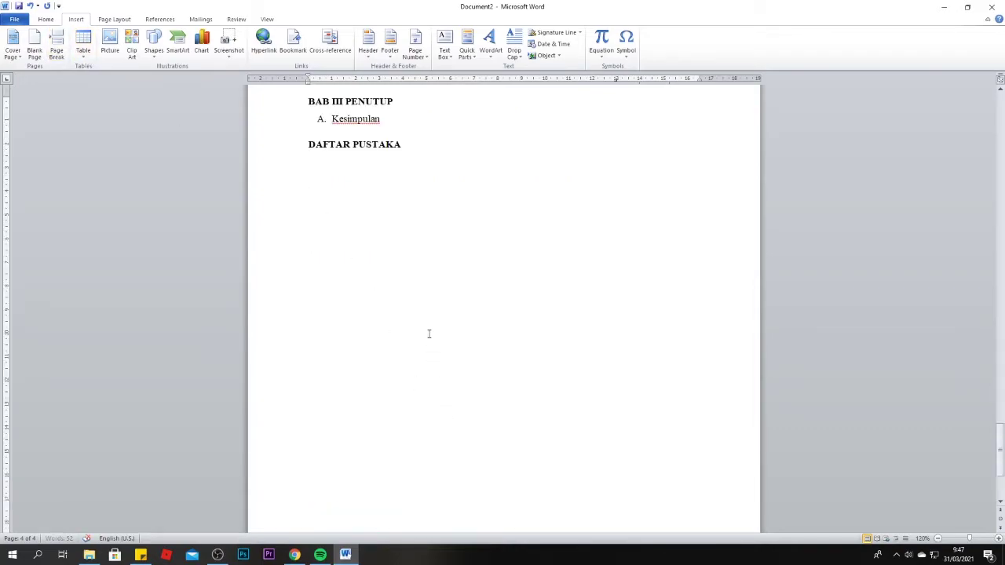
{"action": "left_click", "coordinate": [309, 144]}
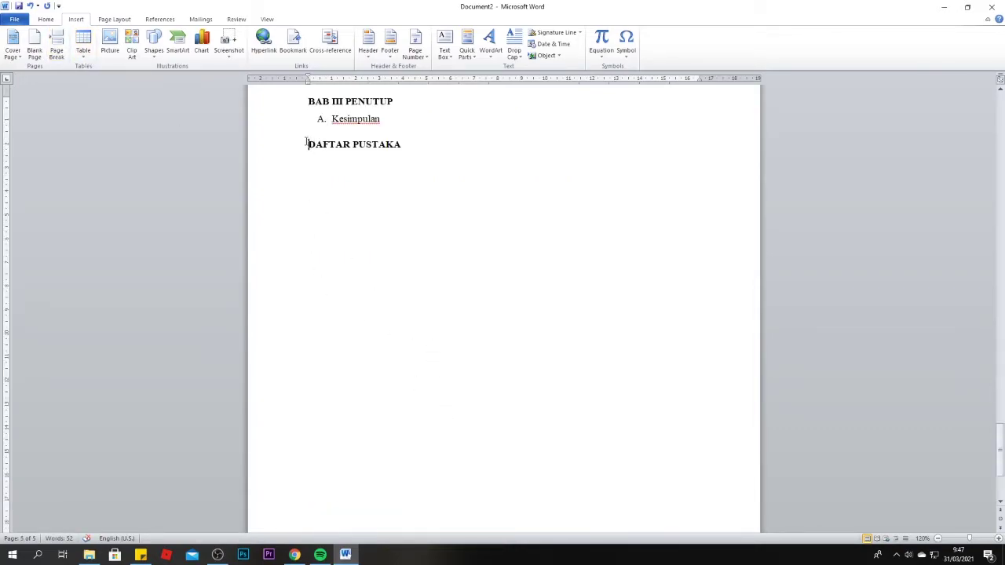
{"action": "left_click", "coordinate": [57, 49]}
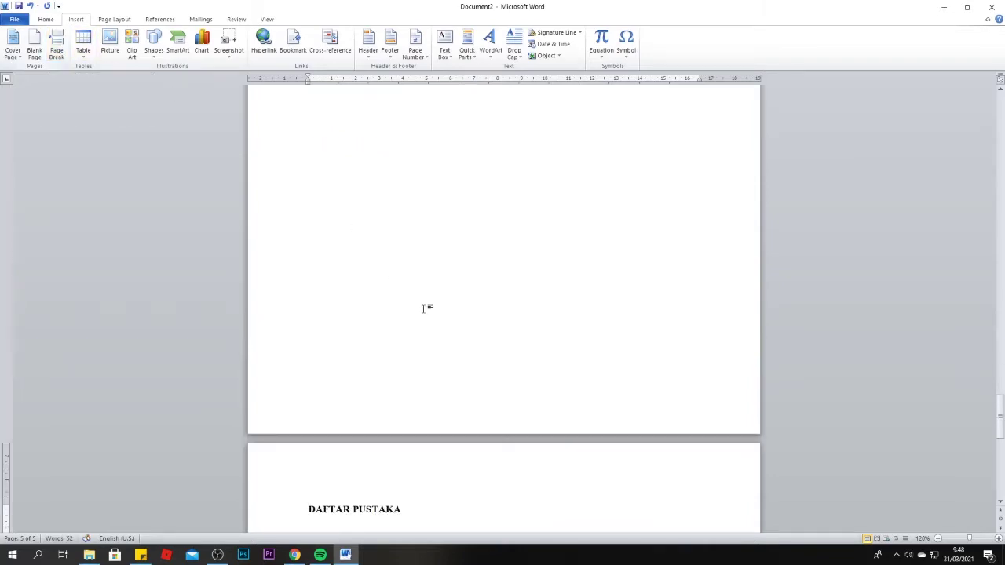
{"action": "scroll", "coordinate": [426, 308], "scroll_direction": "up", "scroll_amount": 3}
{"action": "scroll", "coordinate": [427, 308], "scroll_direction": "up", "scroll_amount": 10}
{"action": "scroll", "coordinate": [424, 310], "scroll_direction": "up", "scroll_amount": 10}
{"action": "scroll", "coordinate": [431, 312], "scroll_direction": "up", "scroll_amount": 10}
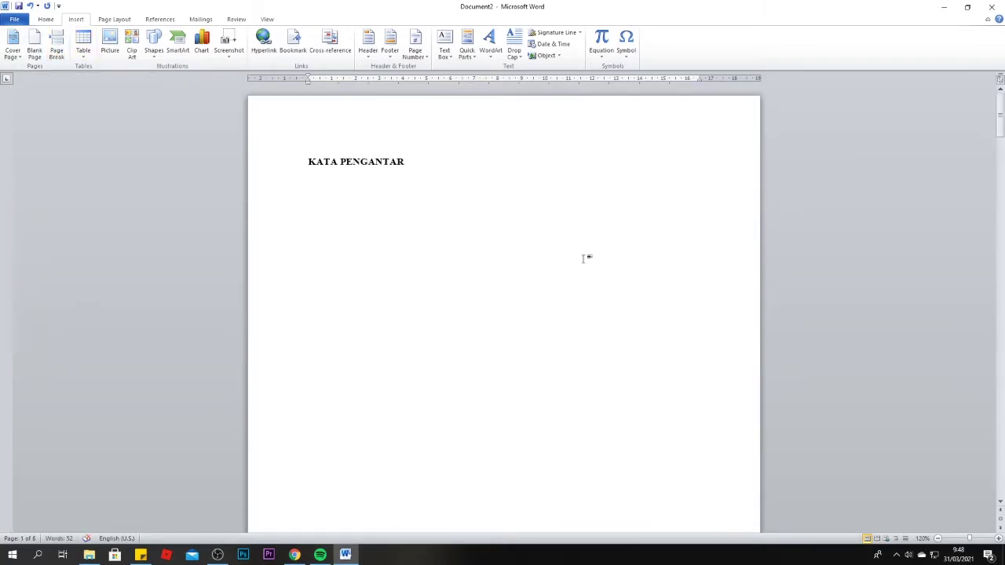
{"action": "scroll", "coordinate": [464, 301], "scroll_direction": "down", "scroll_amount": 15}
{"action": "scroll", "coordinate": [291, 179], "scroll_direction": "up", "scroll_amount": 10}
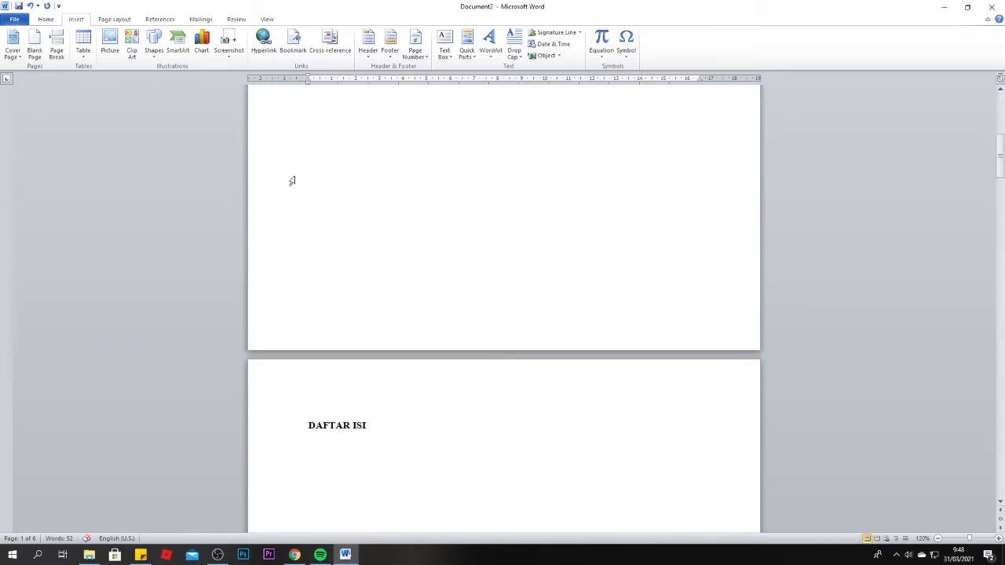
{"action": "scroll", "coordinate": [307, 153], "scroll_direction": "up", "scroll_amount": 5}
{"action": "left_click", "coordinate": [307, 160]}
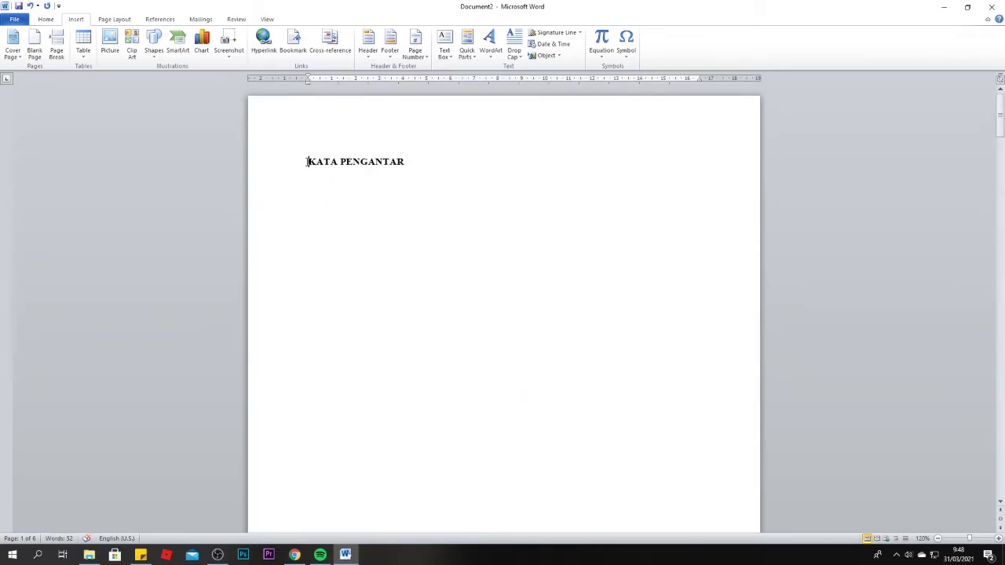
- Centre the KATA PENGANTAR, DAFTAR ISI and BAB I PENDAHULUAN titles
{"action": "left_click", "coordinate": [48, 19]}
{"action": "left_click", "coordinate": [240, 51]}
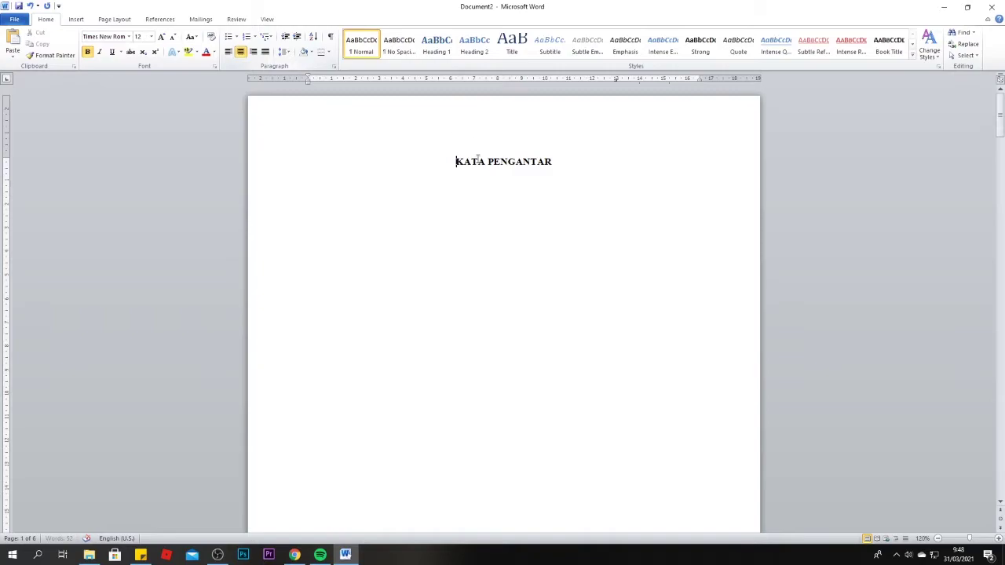
{"action": "scroll", "coordinate": [448, 214], "scroll_direction": "down", "scroll_amount": 10}
{"action": "scroll", "coordinate": [374, 301], "scroll_direction": "up", "scroll_amount": 10}
{"action": "scroll", "coordinate": [330, 160], "scroll_direction": "down", "scroll_amount": 10}
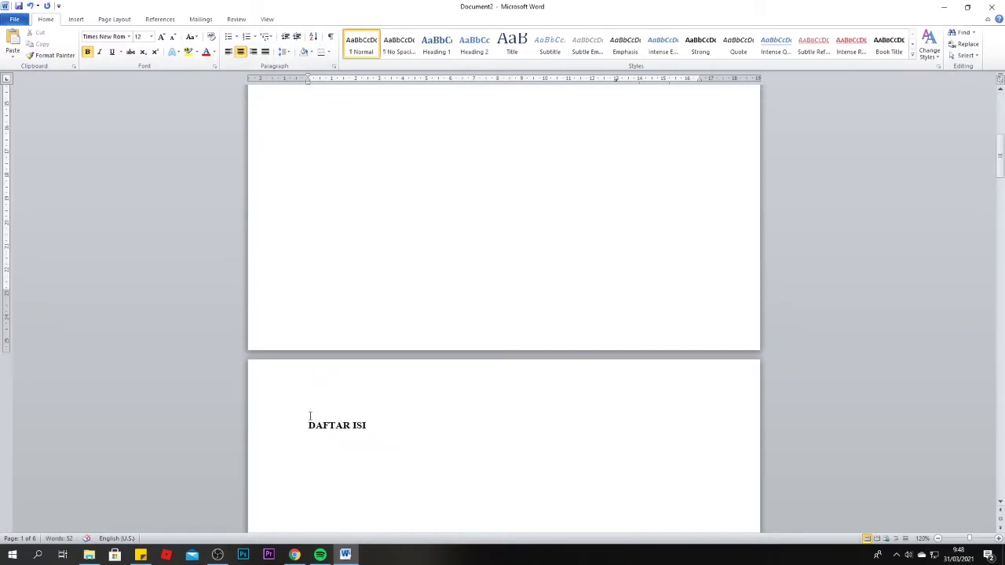
{"action": "left_click", "coordinate": [308, 422]}
{"action": "left_click", "coordinate": [241, 51]}
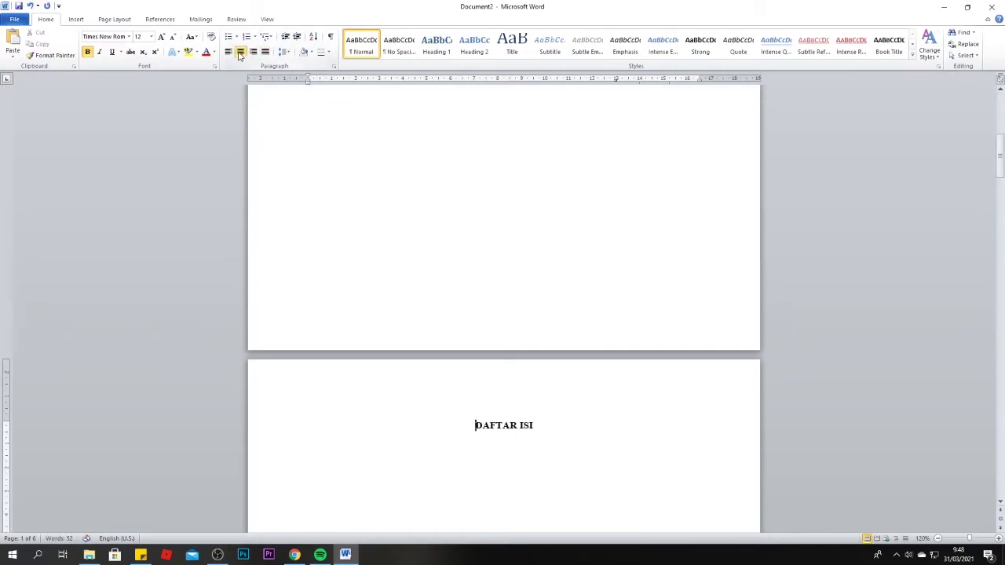
{"action": "scroll", "coordinate": [508, 374], "scroll_direction": "down", "scroll_amount": 15}
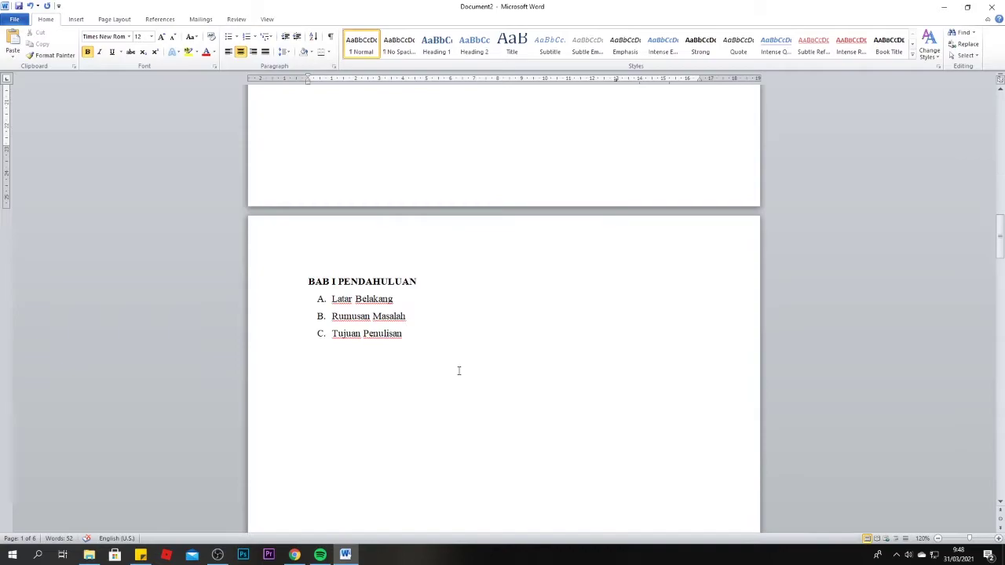
{"action": "left_click", "coordinate": [308, 281]}
{"action": "key", "text": "ctrl+e"}
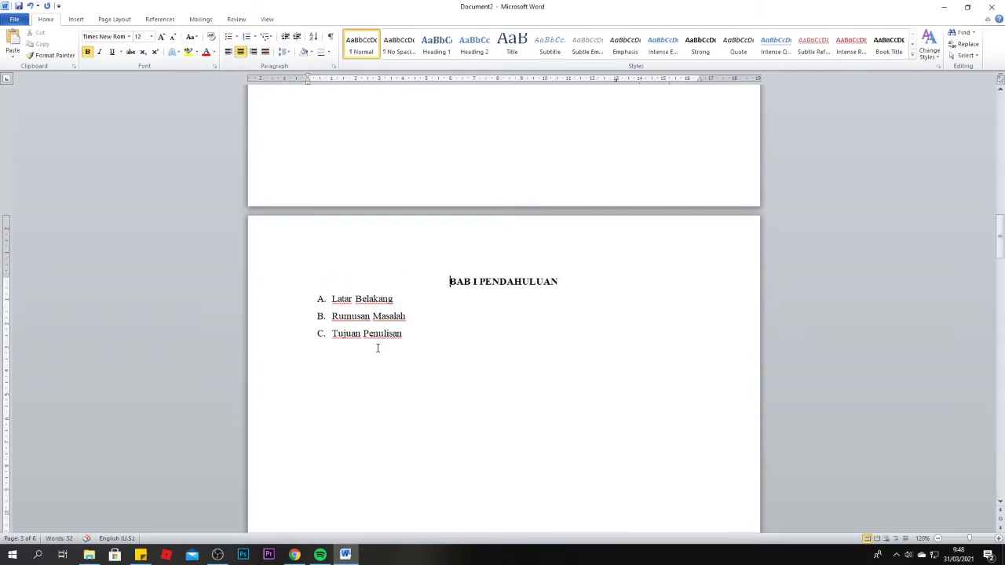
- Centre the BAB II PEMBAHASAN and DAFTAR PUSTAKA titles
{"action": "key", "text": "ctrl+Page_Down"}
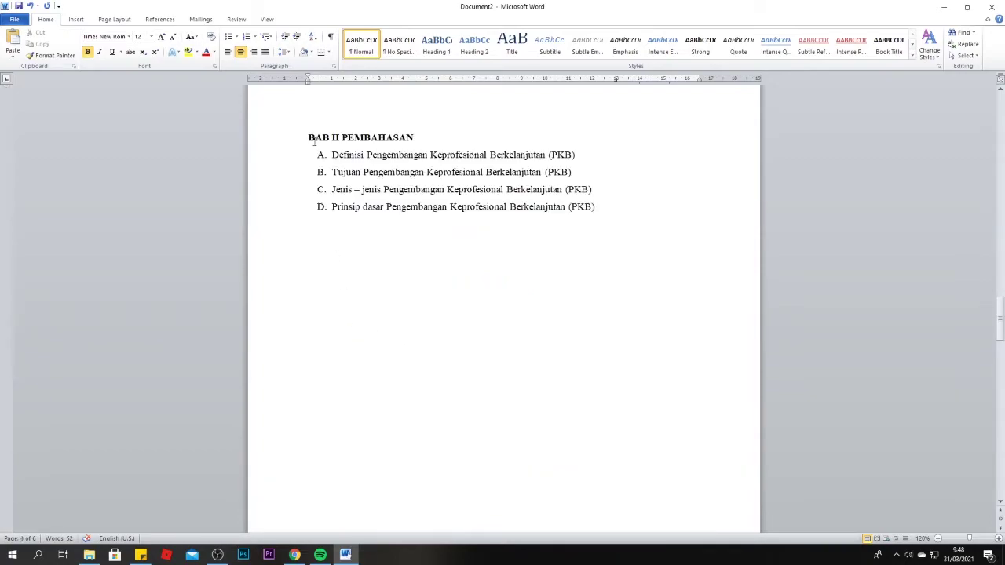
{"action": "left_click", "coordinate": [246, 53]}
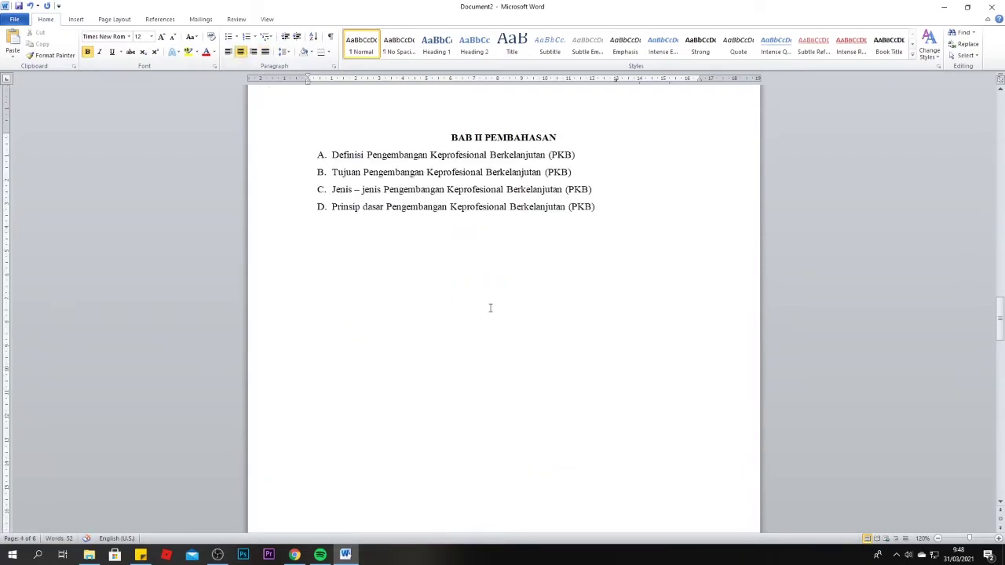
{"action": "scroll", "coordinate": [488, 307], "scroll_direction": "down", "scroll_amount": 15}
{"action": "scroll", "coordinate": [438, 339], "scroll_direction": "down", "scroll_amount": 5}
{"action": "scroll", "coordinate": [308, 438], "scroll_direction": "down", "scroll_amount": 5}
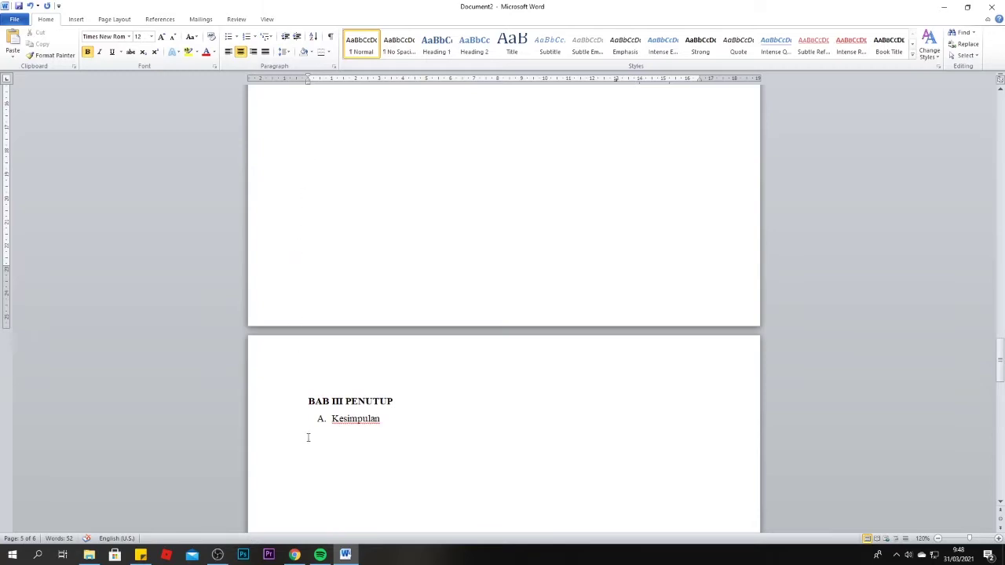
{"action": "left_click", "coordinate": [308, 399]}
{"action": "scroll", "coordinate": [408, 382], "scroll_direction": "down", "scroll_amount": 15}
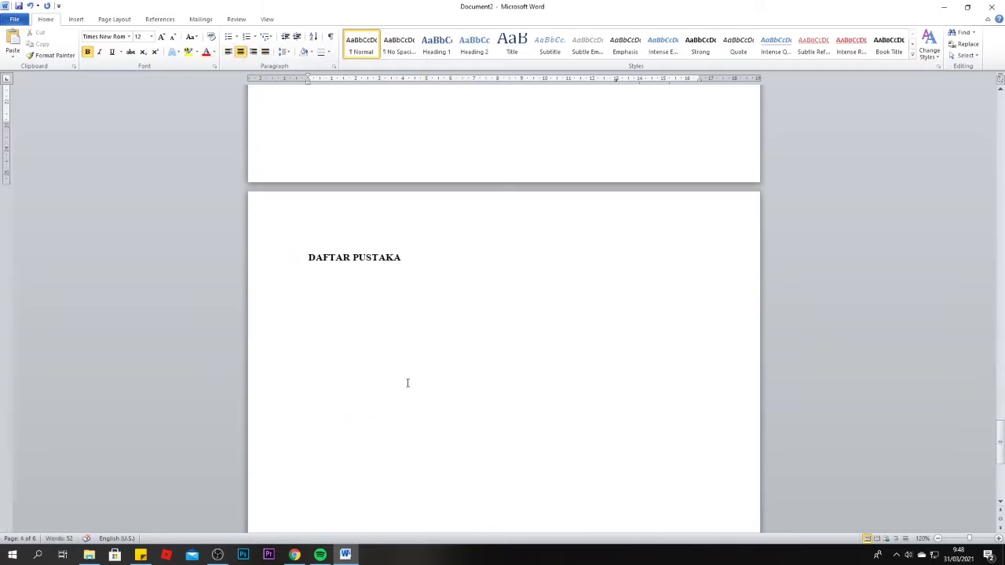
{"action": "left_click", "coordinate": [240, 52]}
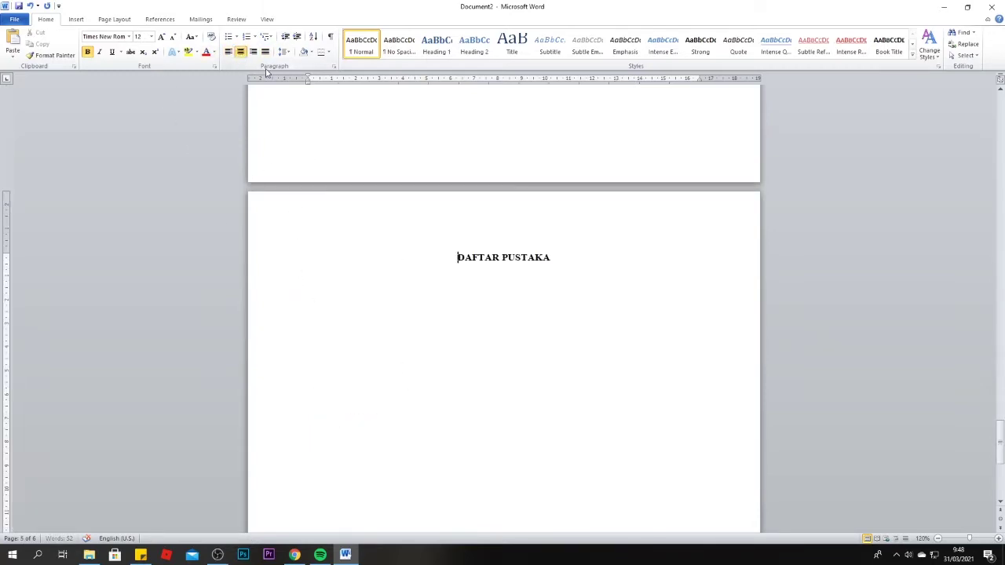
{"action": "scroll", "coordinate": [351, 147], "scroll_direction": "up", "scroll_amount": 20}
{"action": "scroll", "coordinate": [351, 147], "scroll_direction": "up", "scroll_amount": 15}
{"action": "scroll", "coordinate": [422, 213], "scroll_direction": "up", "scroll_amount": 10}
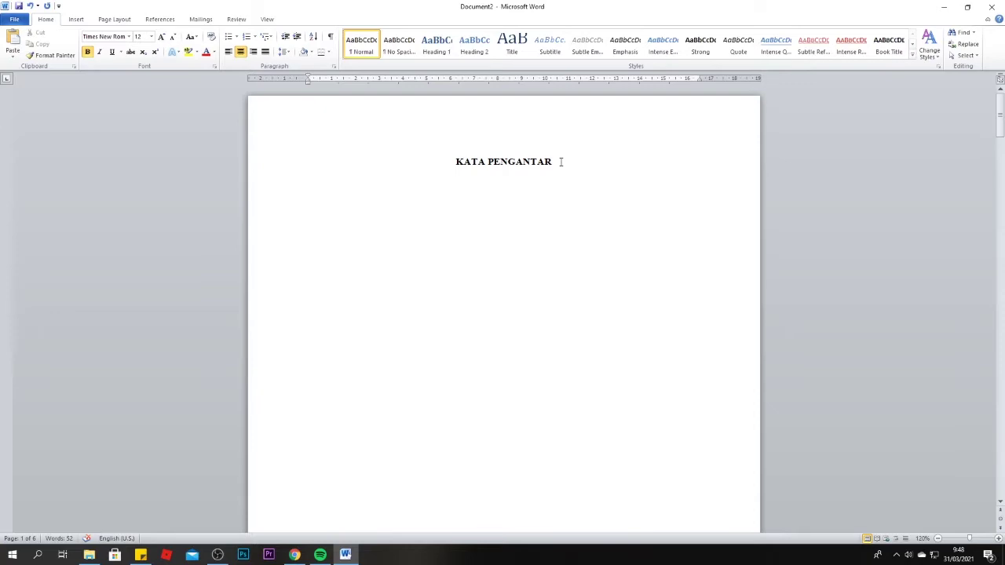
- Select the KATA PENGANTAR title text and apply the Heading 1 style to it
{"action": "left_click_drag", "start_coordinate": [560, 162], "coordinate": [456, 163]}
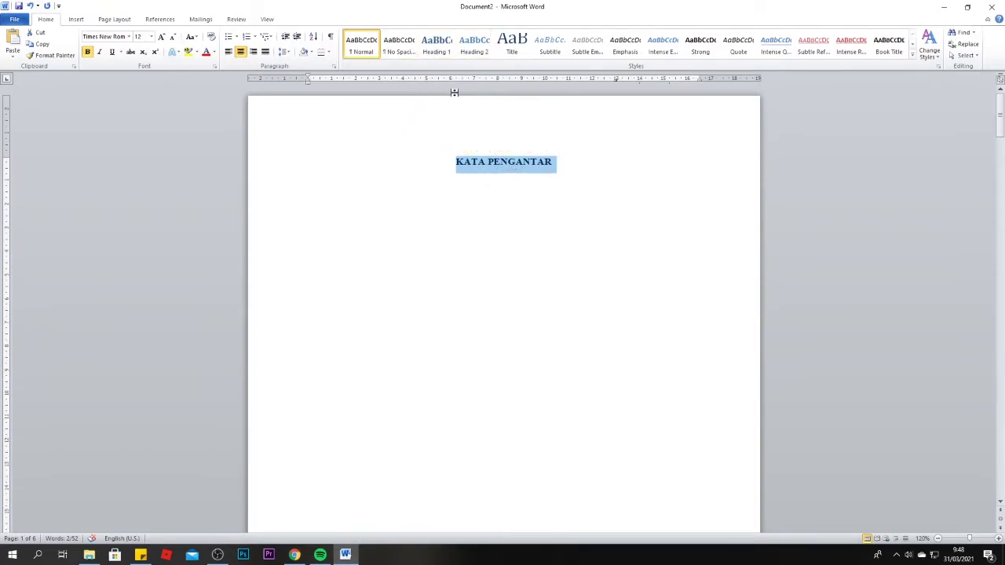
{"action": "left_click", "coordinate": [437, 46]}
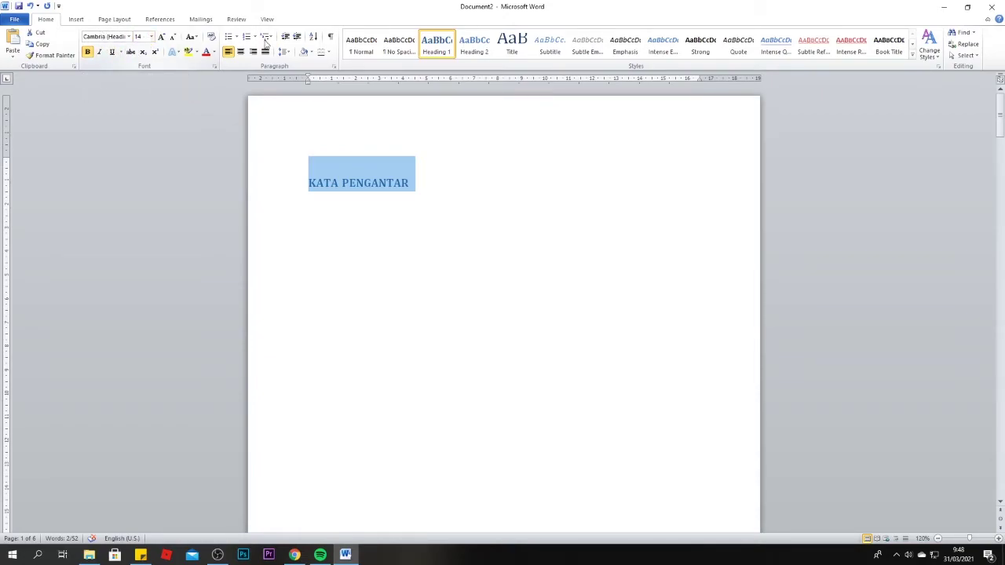
- Modify Heading 1 to Times New Roman 14 pt, automatic colour, centred alignment
{"action": "right_click", "coordinate": [431, 56]}
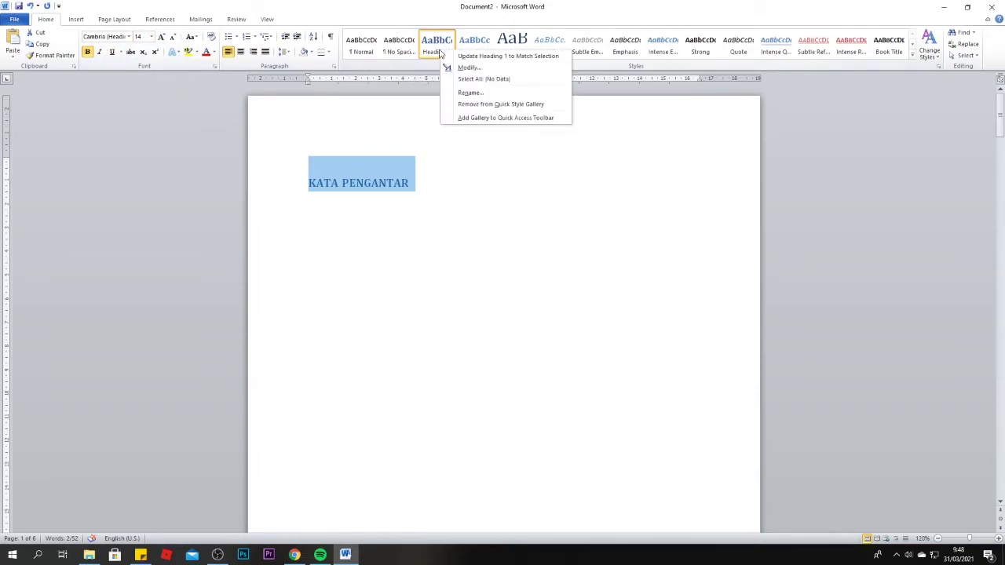
{"action": "left_click", "coordinate": [469, 68]}
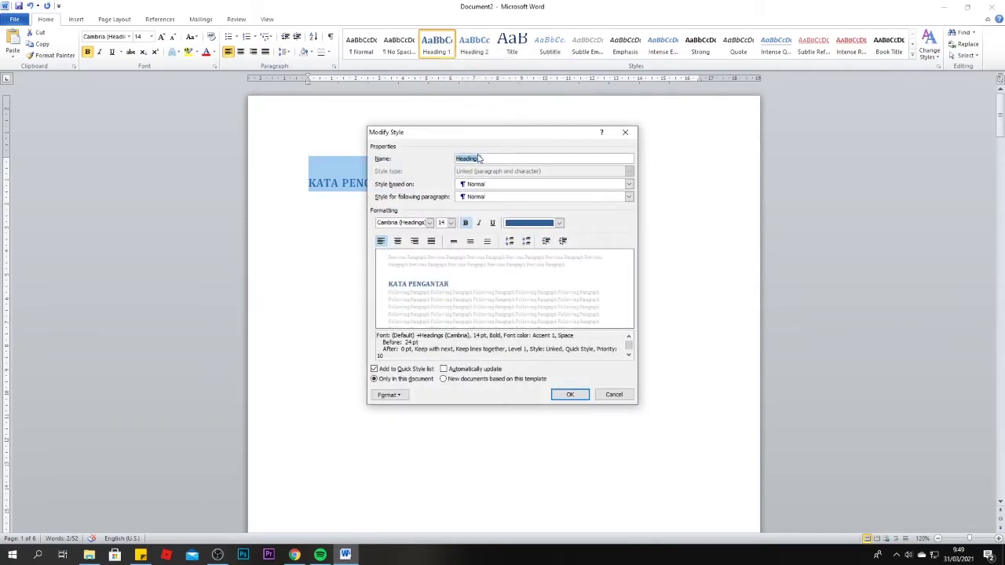
{"action": "left_click", "coordinate": [430, 222]}
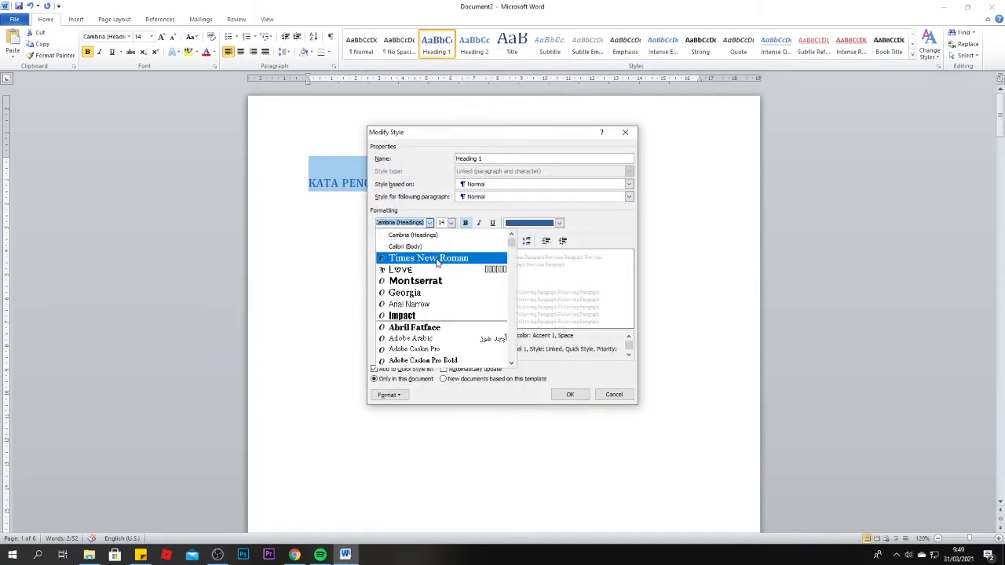
{"action": "left_click", "coordinate": [438, 259]}
{"action": "left_click", "coordinate": [452, 223]}
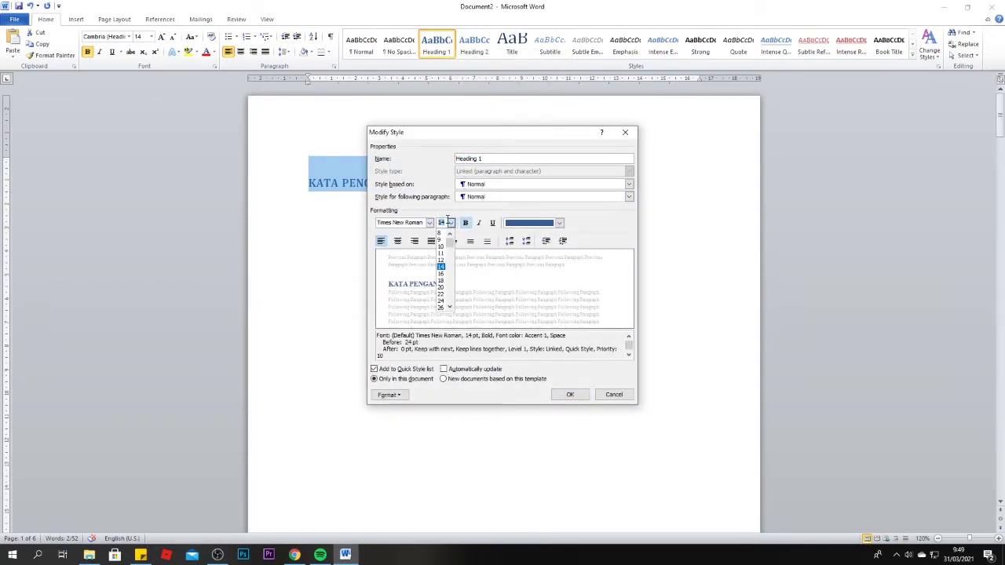
{"action": "left_click", "coordinate": [442, 260]}
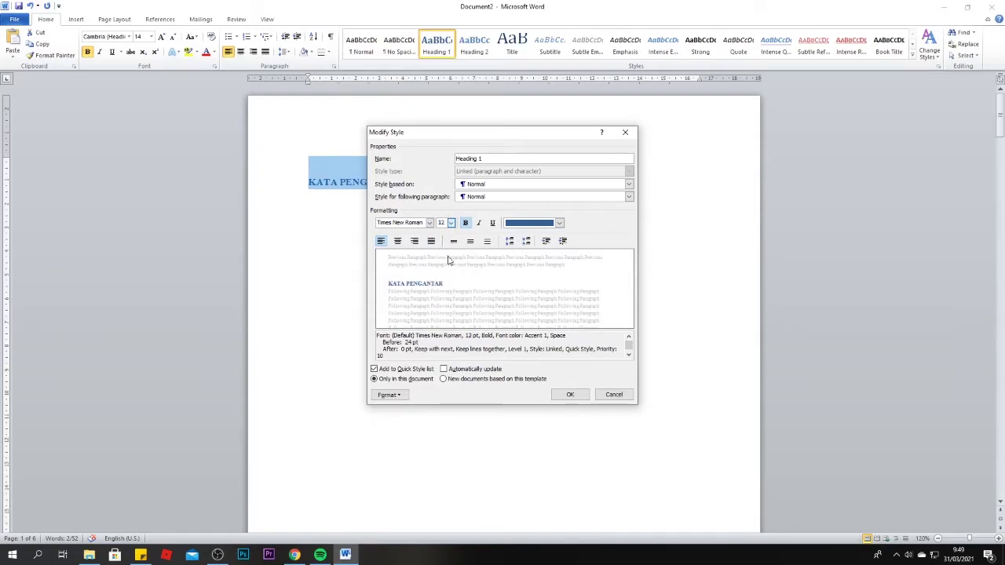
{"action": "left_click", "coordinate": [452, 223]}
{"action": "left_click", "coordinate": [442, 271]}
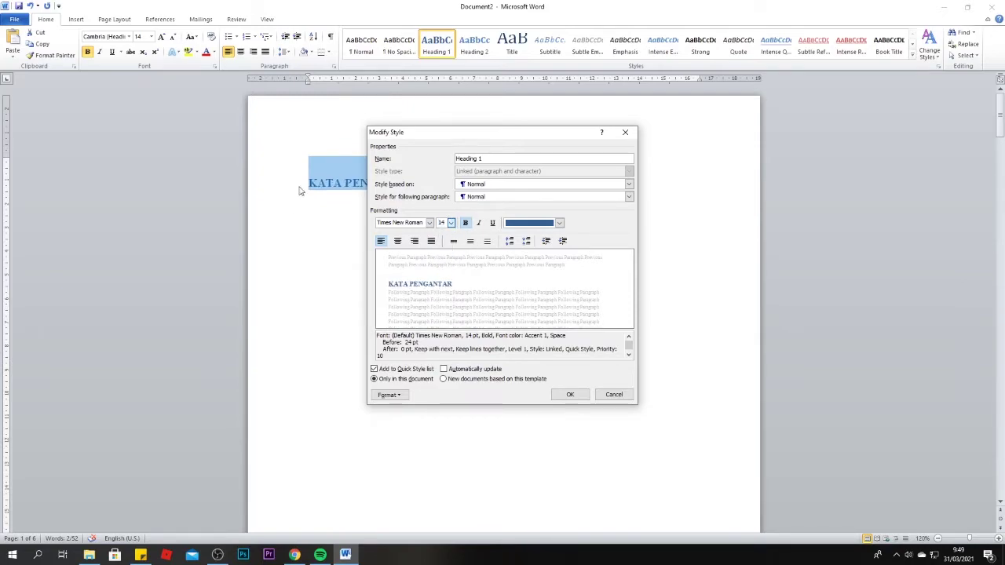
{"action": "left_click", "coordinate": [559, 223]}
{"action": "left_click", "coordinate": [532, 236]}
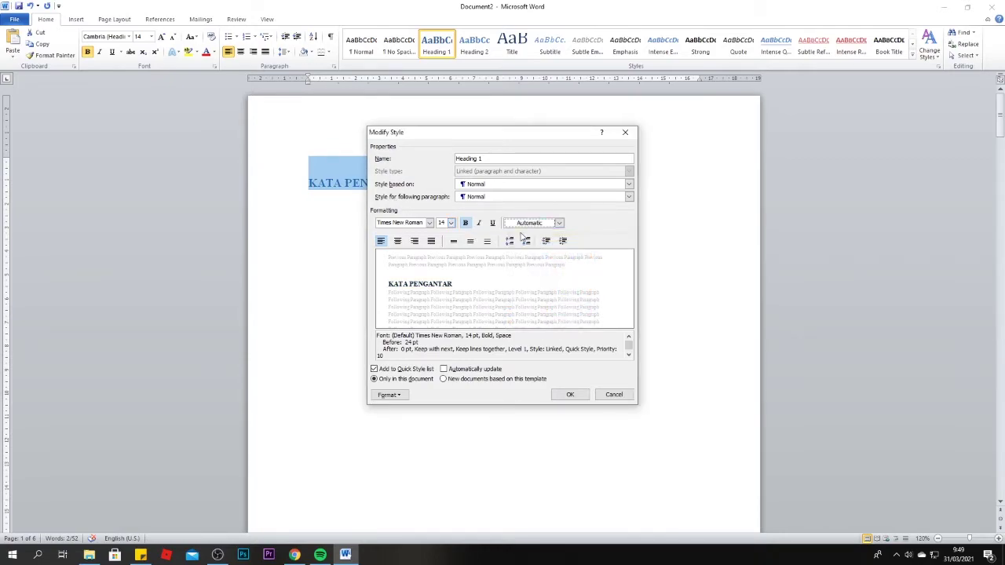
{"action": "left_click", "coordinate": [397, 241]}
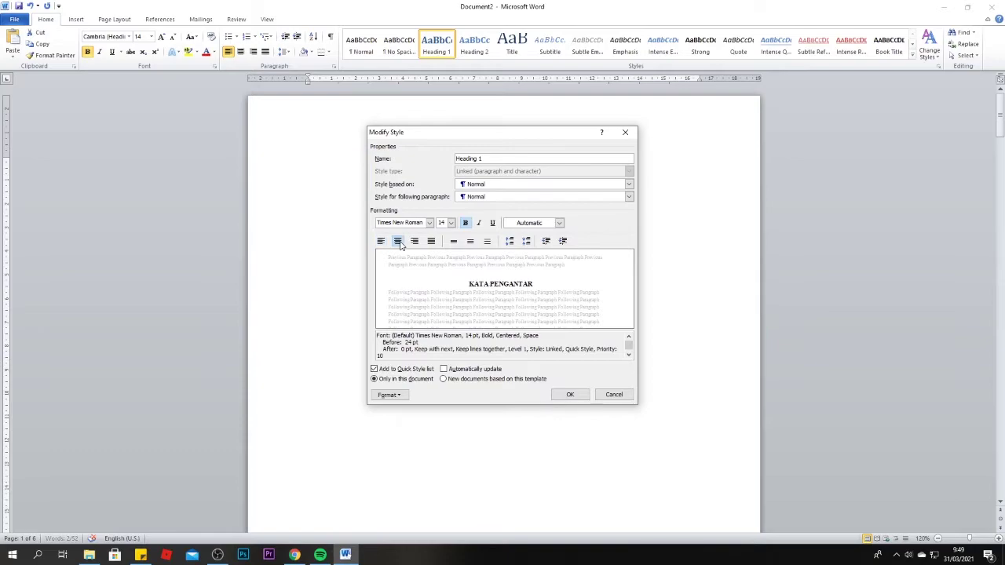
{"action": "left_click_drag", "start_coordinate": [499, 132], "coordinate": [557, 162]}
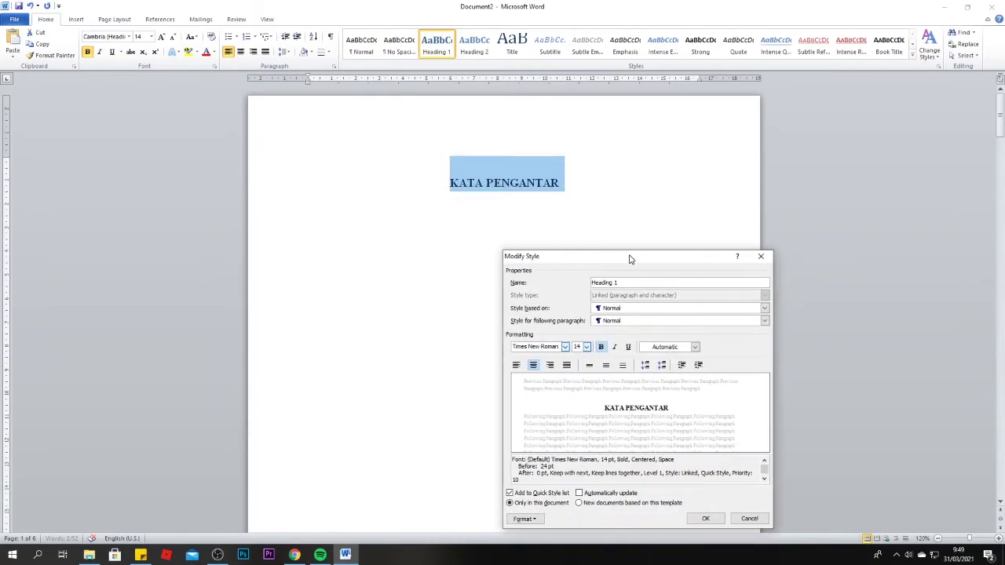
{"action": "left_click", "coordinate": [642, 424]}
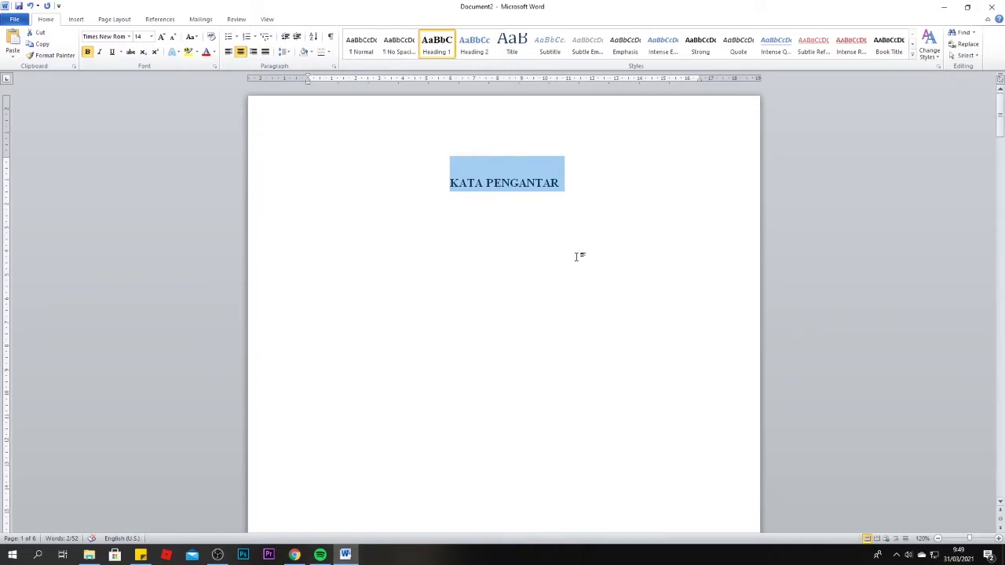
- Apply Heading 1 to the DAFTAR ISI and BAB I PENDAHULUAN titles
{"action": "scroll", "coordinate": [577, 257], "scroll_direction": "down", "scroll_amount": 10}
{"action": "left_click_drag", "start_coordinate": [538, 424], "coordinate": [475, 425]}
{"action": "key", "text": "ctrl+shift+n"}
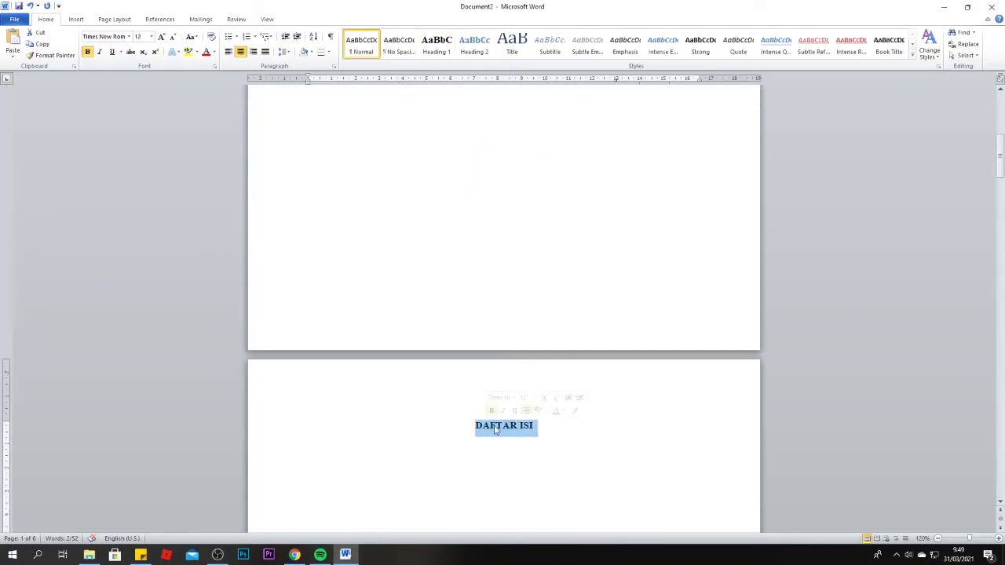
{"action": "left_click", "coordinate": [444, 51]}
{"action": "scroll", "coordinate": [611, 406], "scroll_direction": "down", "scroll_amount": 10}
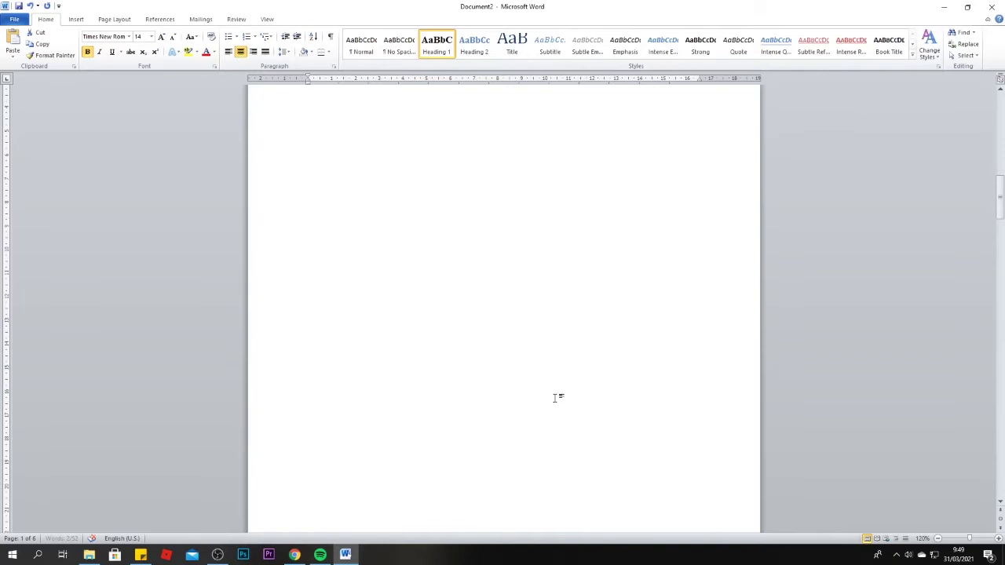
{"action": "scroll", "coordinate": [557, 397], "scroll_direction": "down", "scroll_amount": 8}
{"action": "left_click_drag", "start_coordinate": [556, 279], "coordinate": [447, 281]}
{"action": "key", "text": "ctrl+shift+n"}
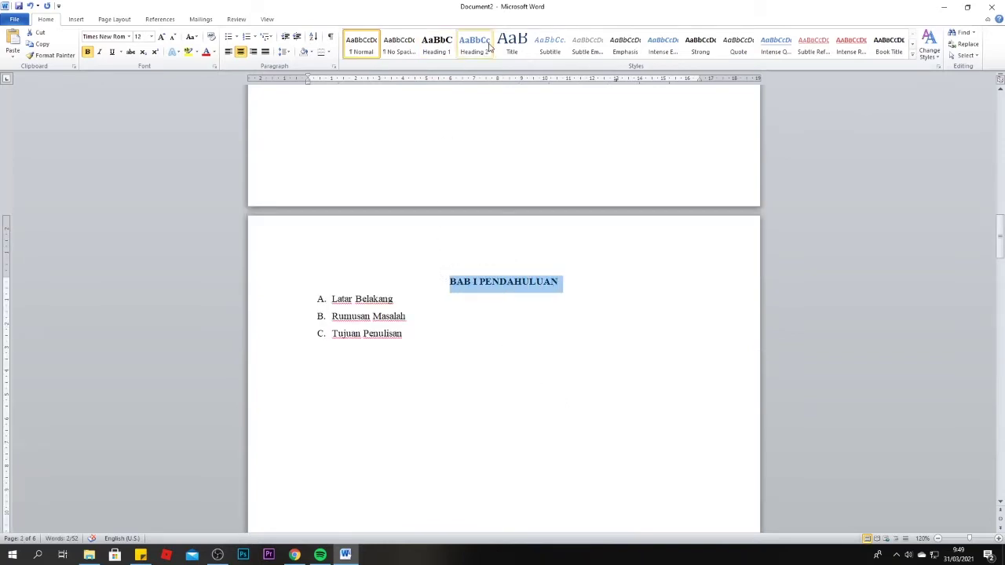
{"action": "left_click", "coordinate": [440, 49]}
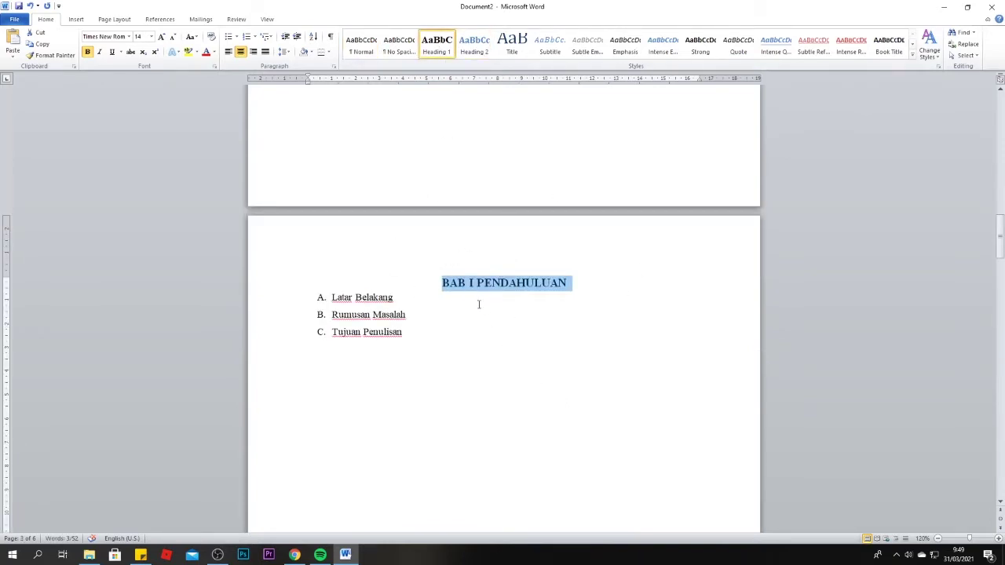
- Apply Heading 1 to the BAB II PEMBAHASAN title
{"action": "scroll", "coordinate": [478, 304], "scroll_direction": "down", "scroll_amount": 10}
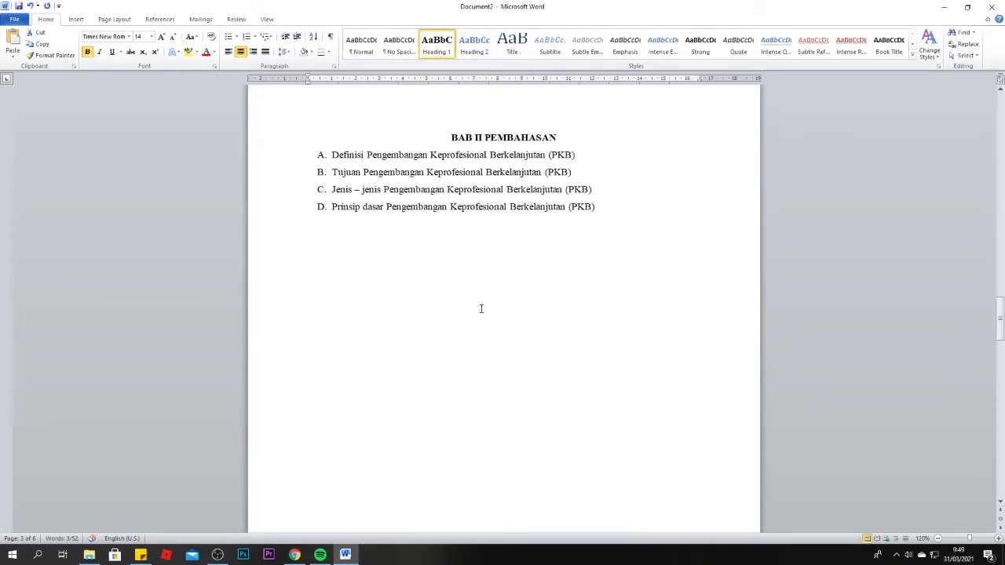
{"action": "right_click", "coordinate": [437, 47]}
{"action": "left_click", "coordinate": [464, 68]}
{"action": "left_click_drag", "start_coordinate": [559, 139], "coordinate": [451, 139]}
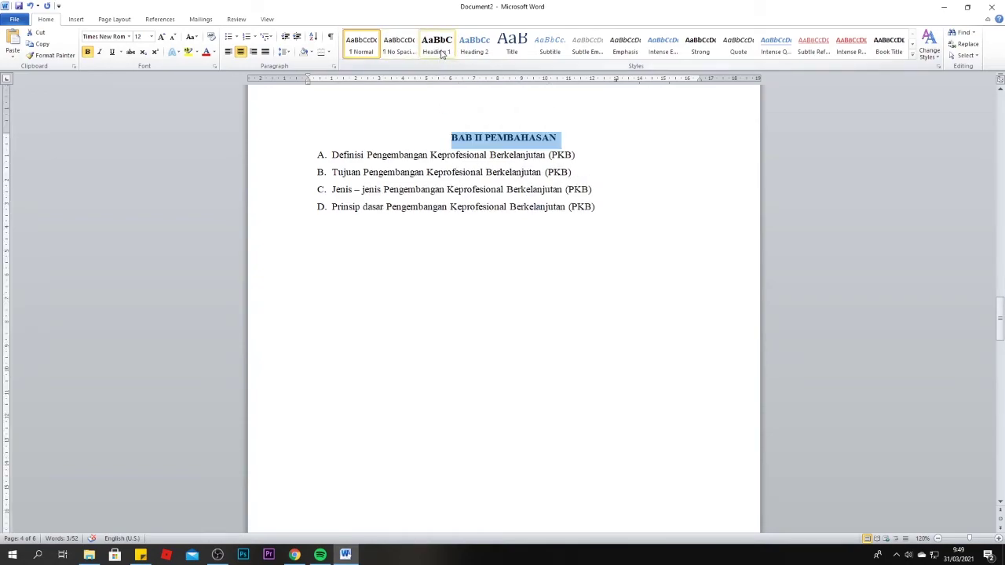
{"action": "left_click", "coordinate": [439, 49]}
{"action": "left_click", "coordinate": [441, 54]}
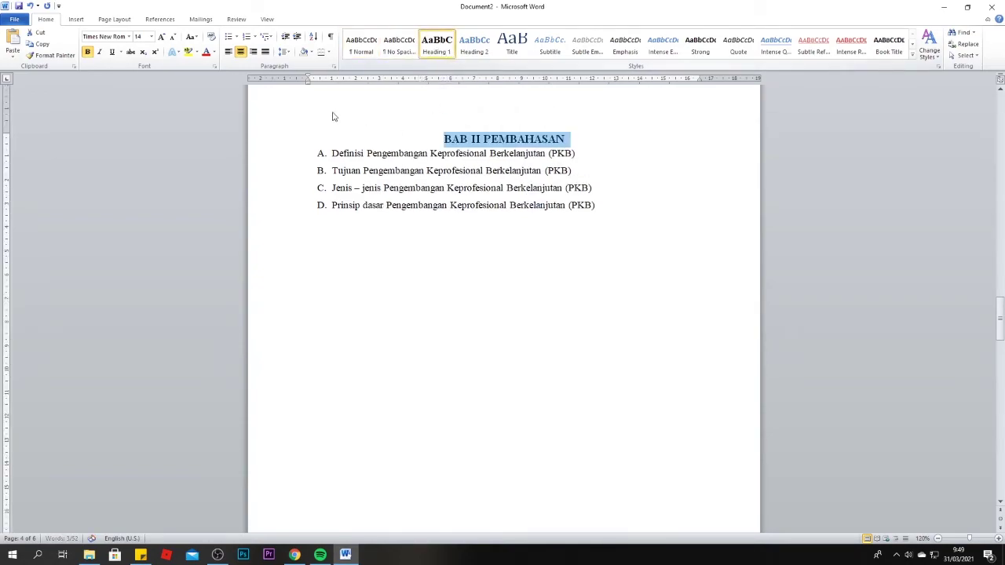
- Apply Heading 1 to the BAB III PENUTUP and DAFTAR PUSTAKA titles
{"action": "scroll", "coordinate": [587, 254], "scroll_direction": "down", "scroll_amount": 10}
{"action": "left_click_drag", "start_coordinate": [552, 405], "coordinate": [464, 403]}
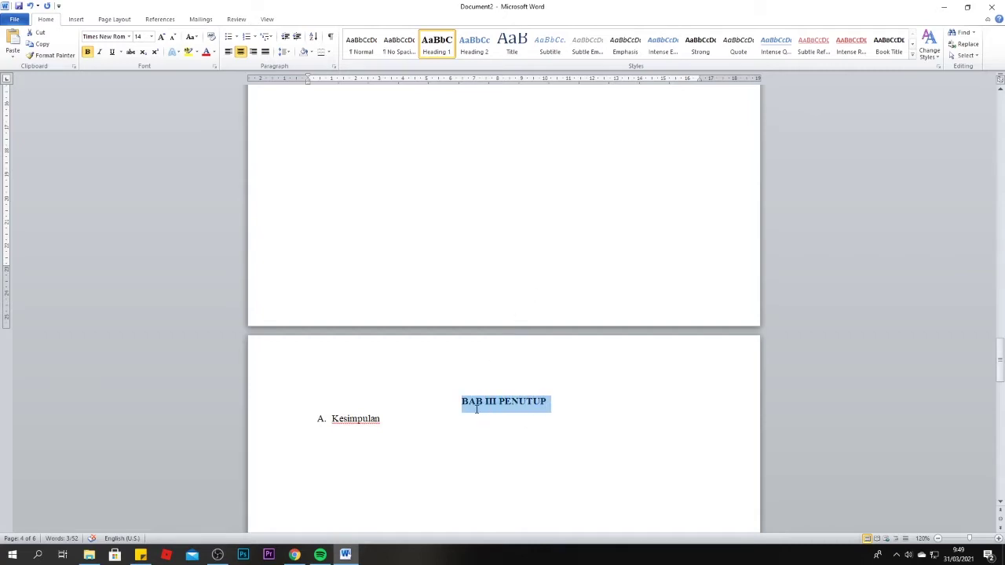
{"action": "left_click", "coordinate": [437, 46]}
{"action": "scroll", "coordinate": [557, 321], "scroll_direction": "down", "scroll_amount": 10}
{"action": "scroll", "coordinate": [528, 329], "scroll_direction": "down", "scroll_amount": 10}
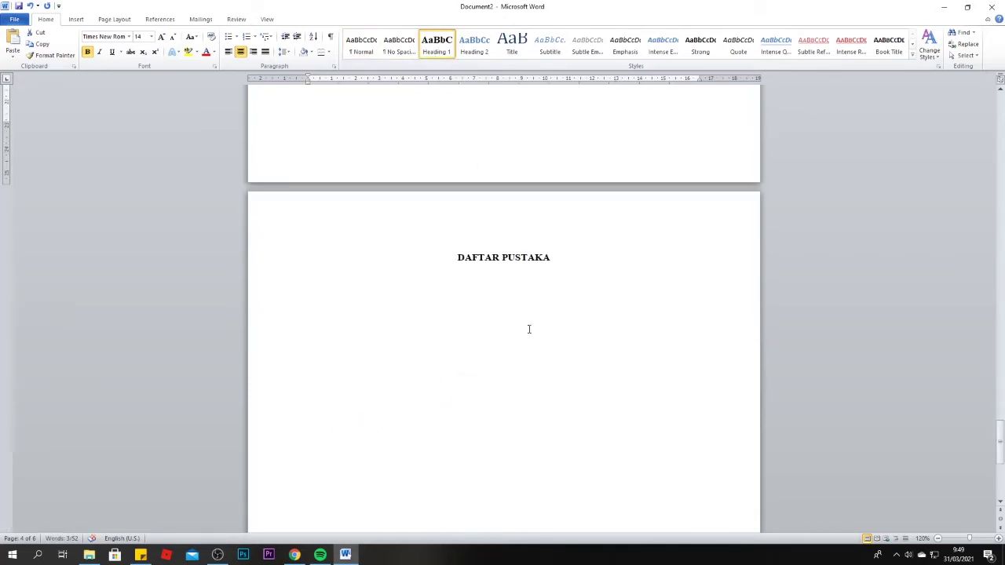
{"action": "left_click_drag", "start_coordinate": [553, 258], "coordinate": [458, 258]}
{"action": "left_click", "coordinate": [437, 46]}
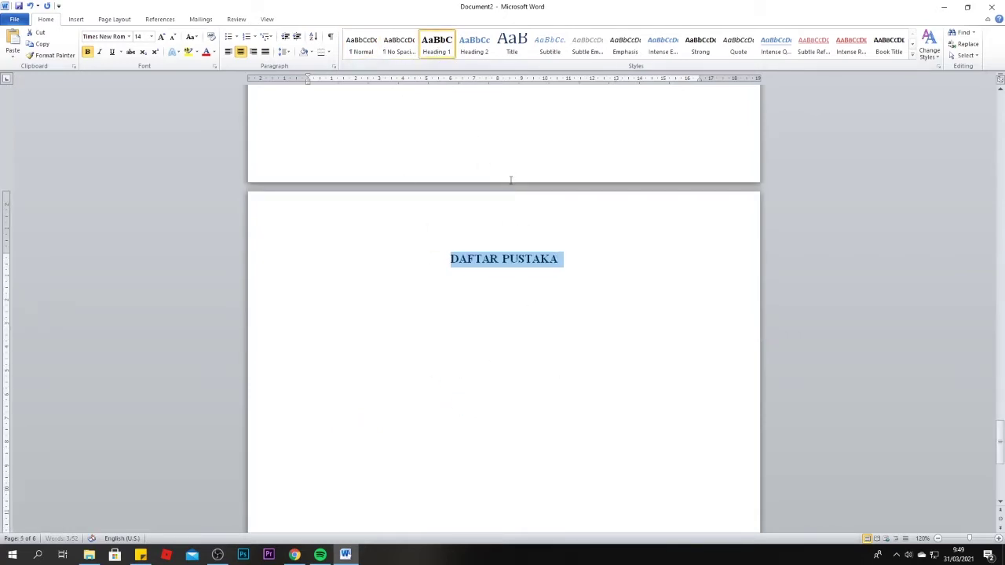
{"action": "scroll", "coordinate": [511, 263], "scroll_direction": "down", "scroll_amount": 10}
{"action": "scroll", "coordinate": [512, 263], "scroll_direction": "up", "scroll_amount": 10}
{"action": "scroll", "coordinate": [511, 260], "scroll_direction": "up", "scroll_amount": 10}
{"action": "scroll", "coordinate": [511, 255], "scroll_direction": "up", "scroll_amount": 10}
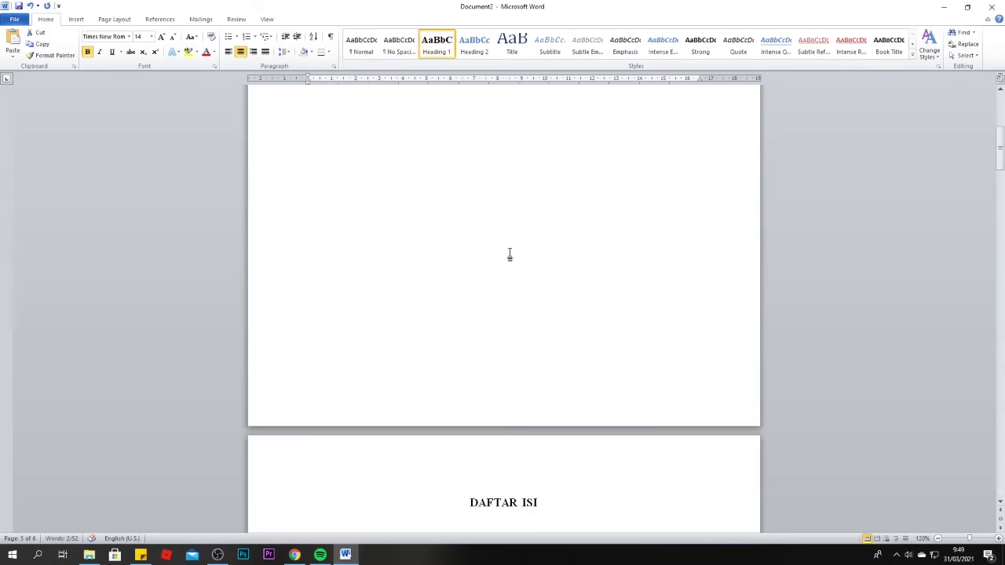
{"action": "scroll", "coordinate": [506, 248], "scroll_direction": "up", "scroll_amount": 10}
{"action": "scroll", "coordinate": [507, 249], "scroll_direction": "down", "scroll_amount": 10}
{"action": "scroll", "coordinate": [507, 249], "scroll_direction": "down", "scroll_amount": 10}
{"action": "scroll", "coordinate": [507, 249], "scroll_direction": "down", "scroll_amount": 10}
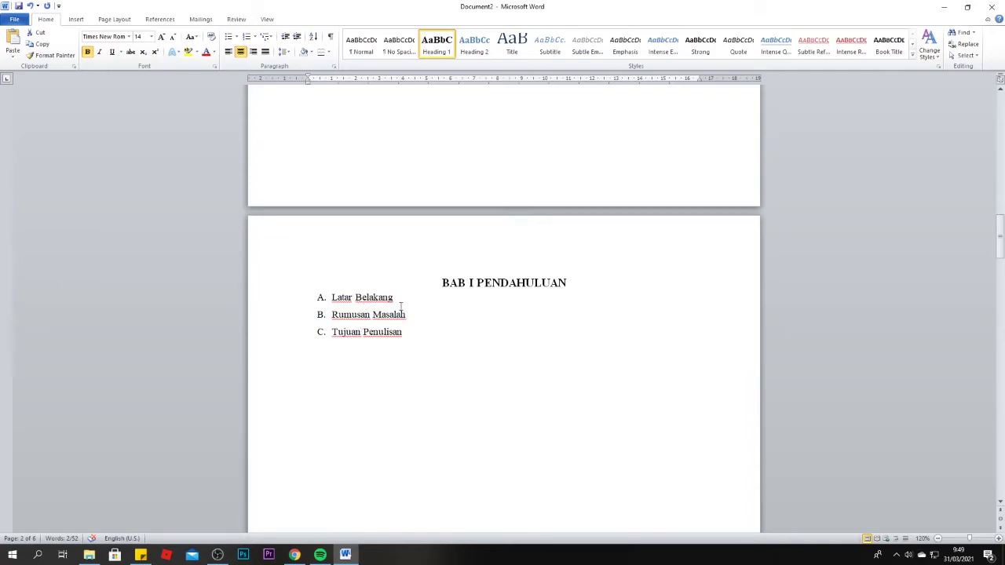
- Apply Heading 2 to Latar Belakang, leaving the Heading 2 style definition unchanged
{"action": "left_click_drag", "start_coordinate": [402, 298], "coordinate": [316, 297]}
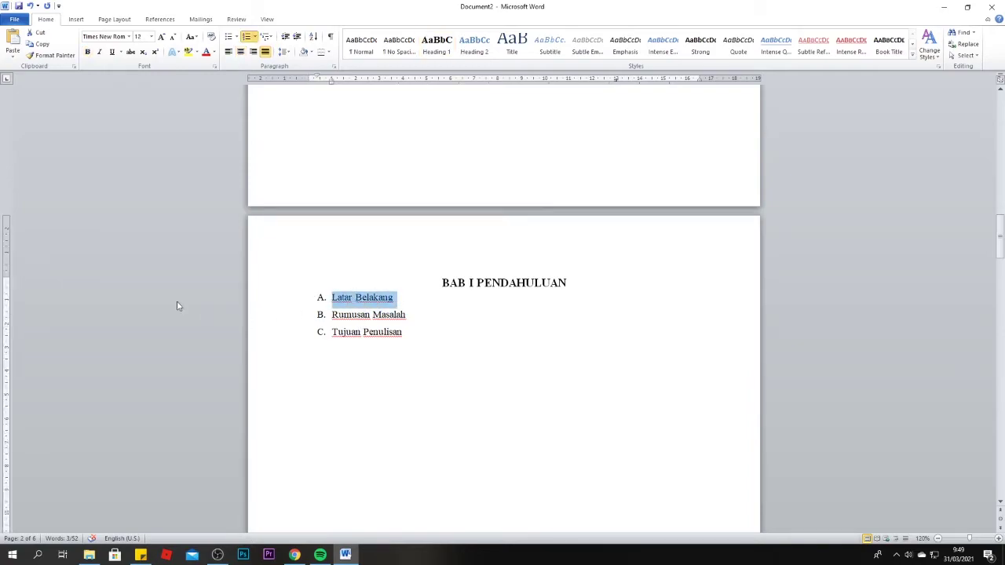
{"action": "left_click", "coordinate": [477, 48]}
{"action": "left_click", "coordinate": [476, 48]}
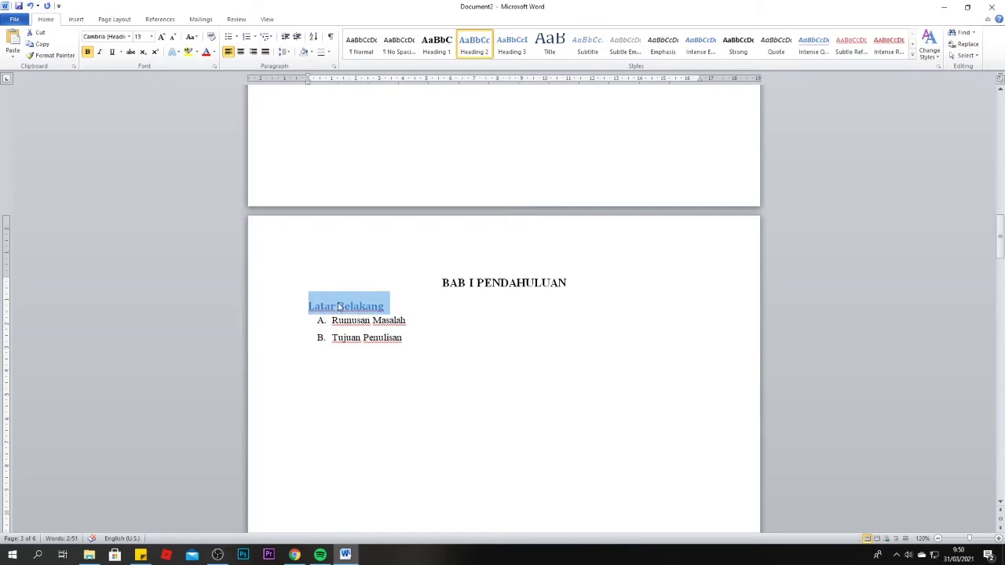
{"action": "right_click", "coordinate": [474, 50]}
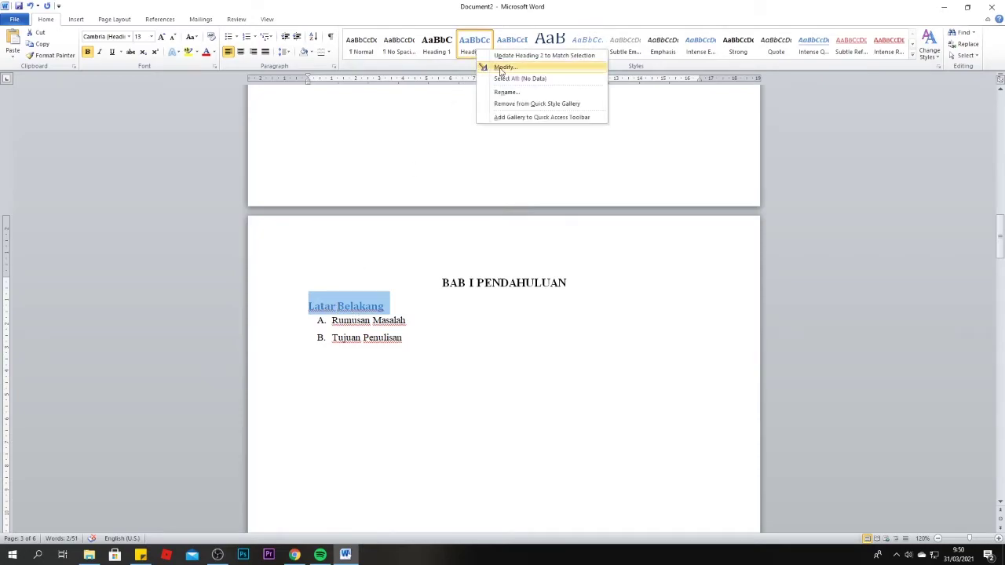
{"action": "left_click", "coordinate": [503, 67]}
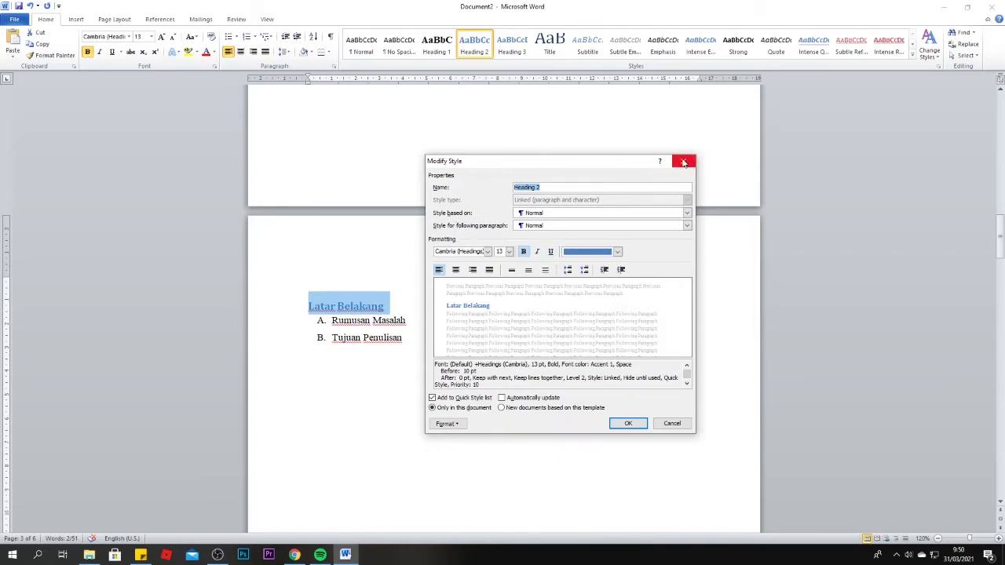
{"action": "left_click", "coordinate": [684, 163]}
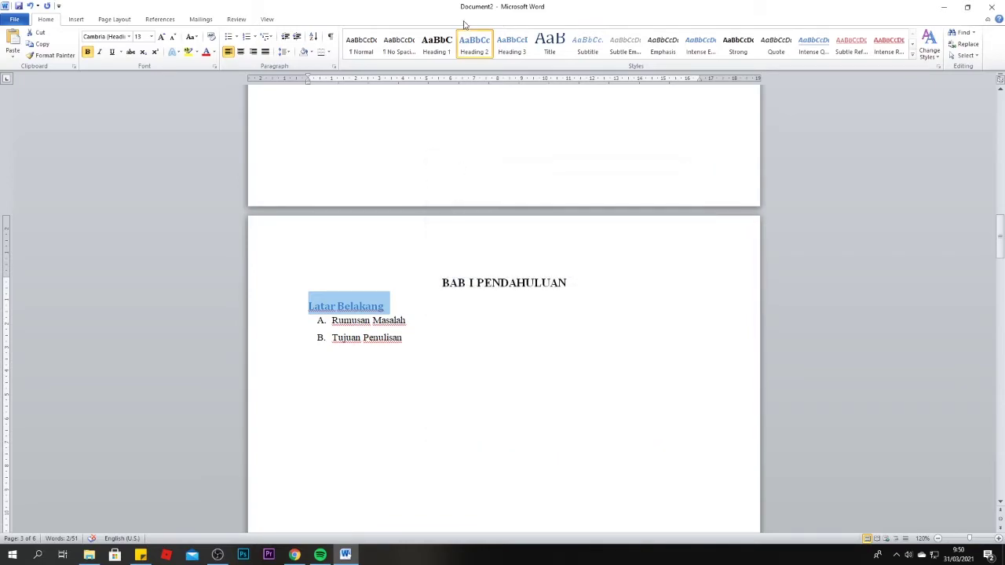
- Format Latar Belakang as Times New Roman 12, black, not bold, with A. numbering
{"action": "left_click", "coordinate": [119, 37]}
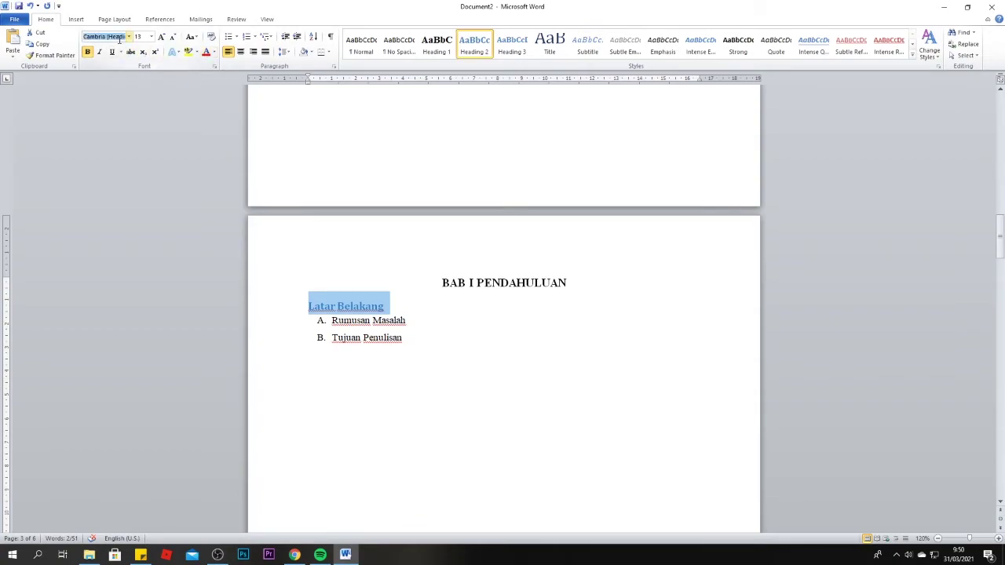
{"action": "type", "text": "Times New Roman"}
{"action": "key", "text": "Return"}
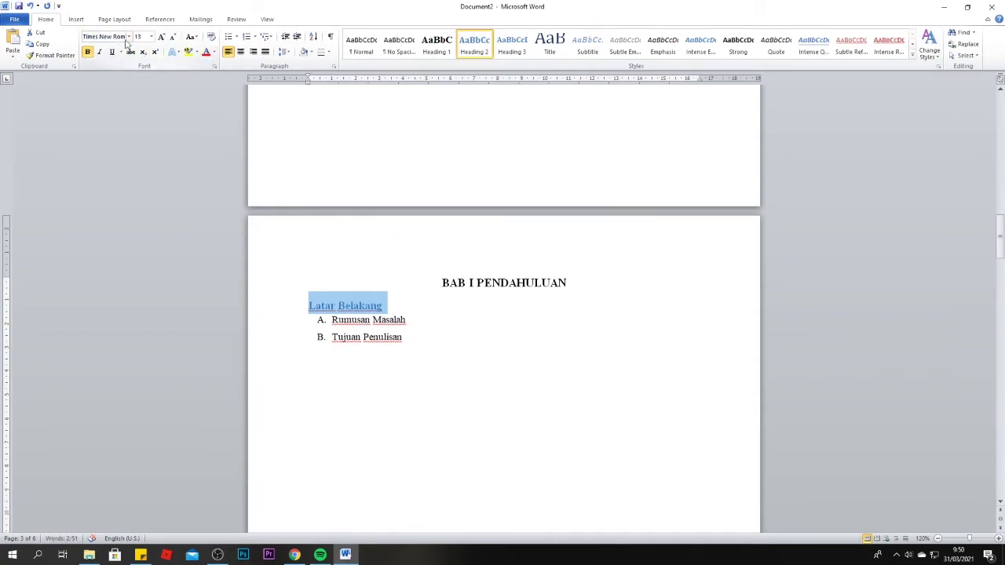
{"action": "left_click", "coordinate": [140, 37]}
{"action": "type", "text": "12"}
{"action": "key", "text": "Return"}
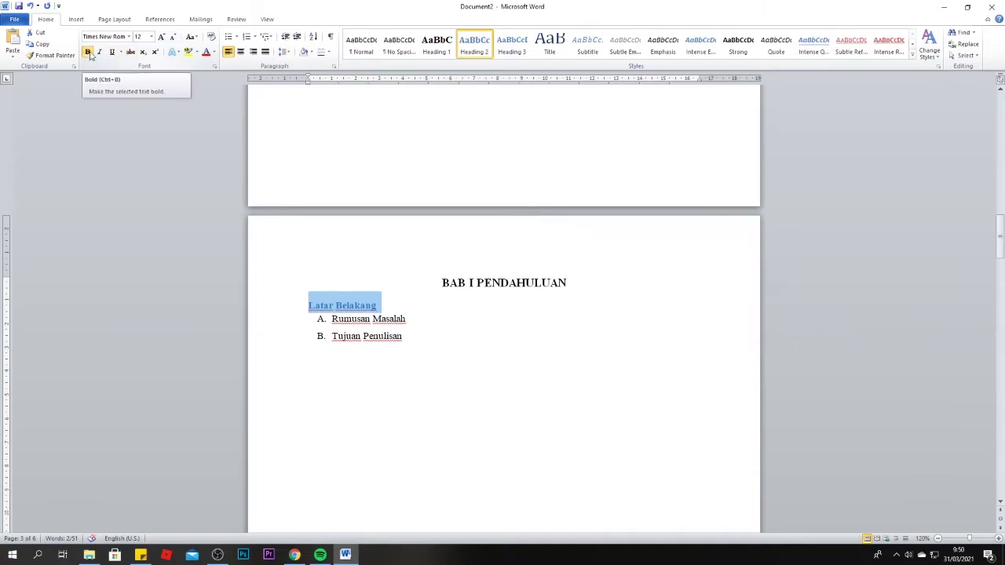
{"action": "left_click", "coordinate": [214, 52]}
{"action": "left_click", "coordinate": [228, 67]}
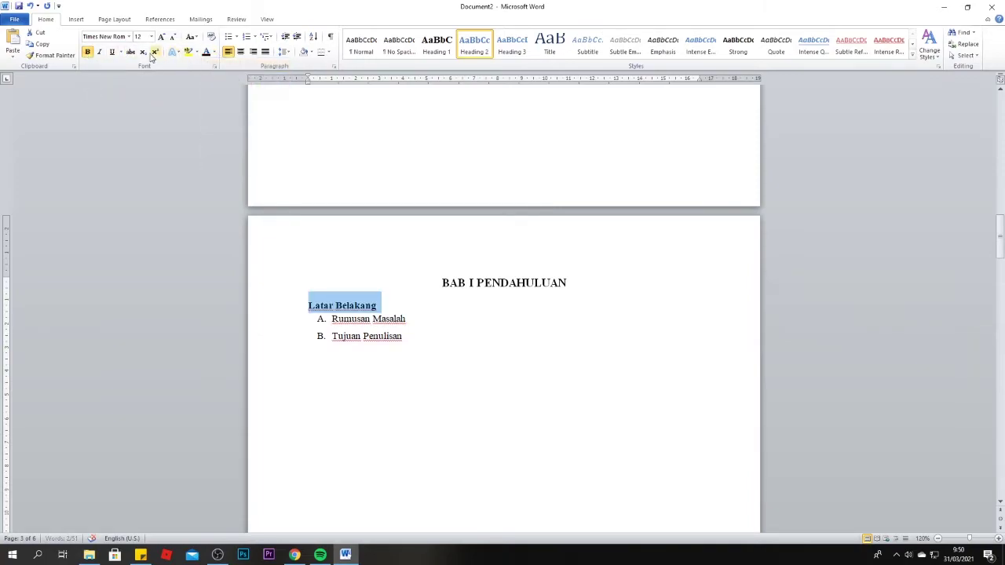
{"action": "left_click", "coordinate": [89, 52]}
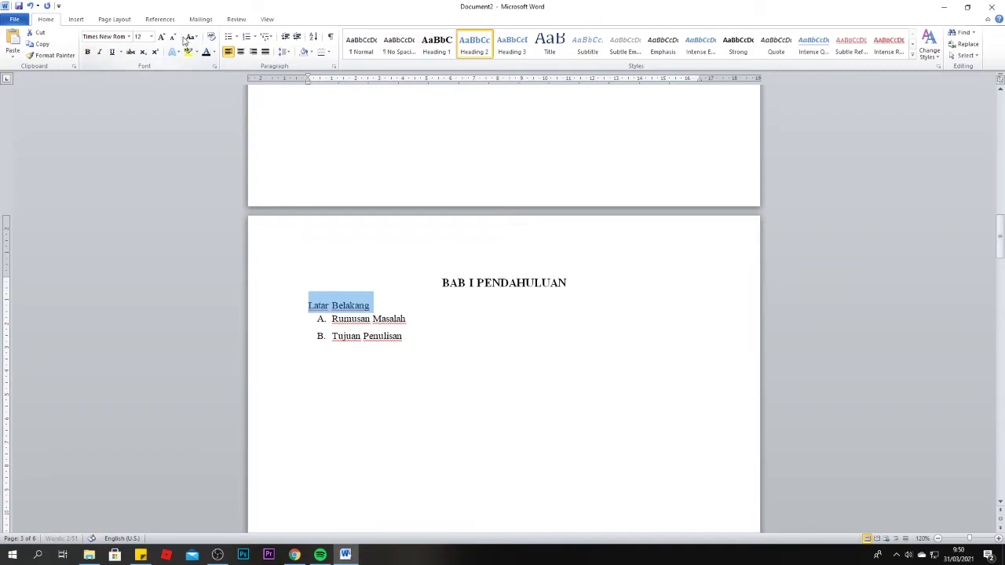
{"action": "left_click", "coordinate": [253, 37]}
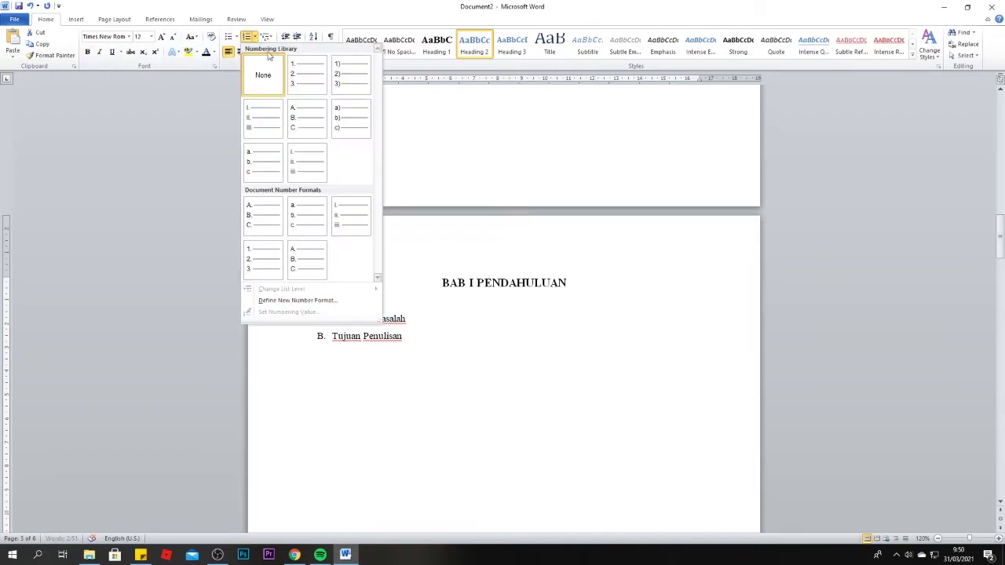
{"action": "left_click", "coordinate": [308, 129]}
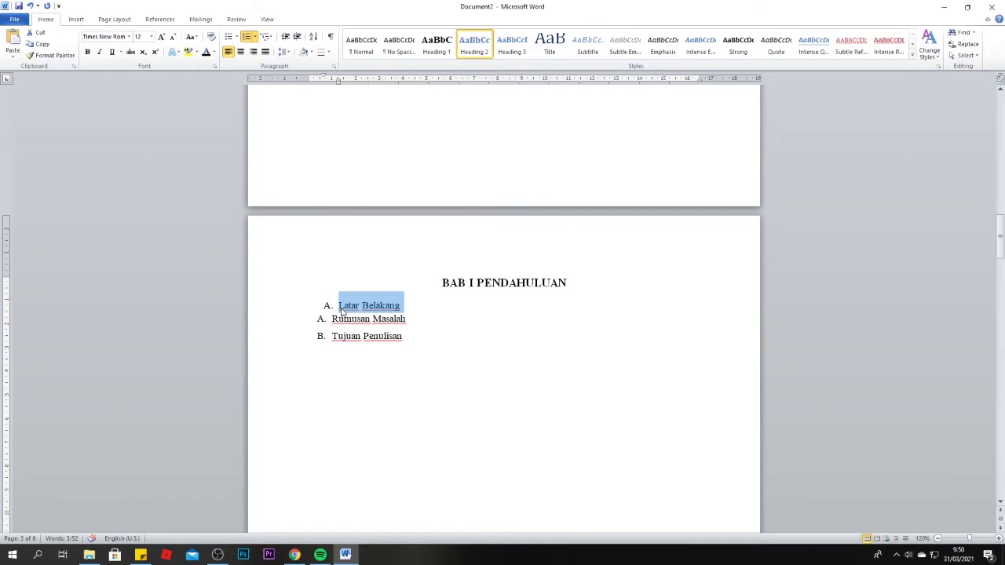
- Copy Latar Belakang's formatting onto Rumusan Masalah and Tujuan Penulisan with Format Painter
{"action": "left_click", "coordinate": [408, 308]}
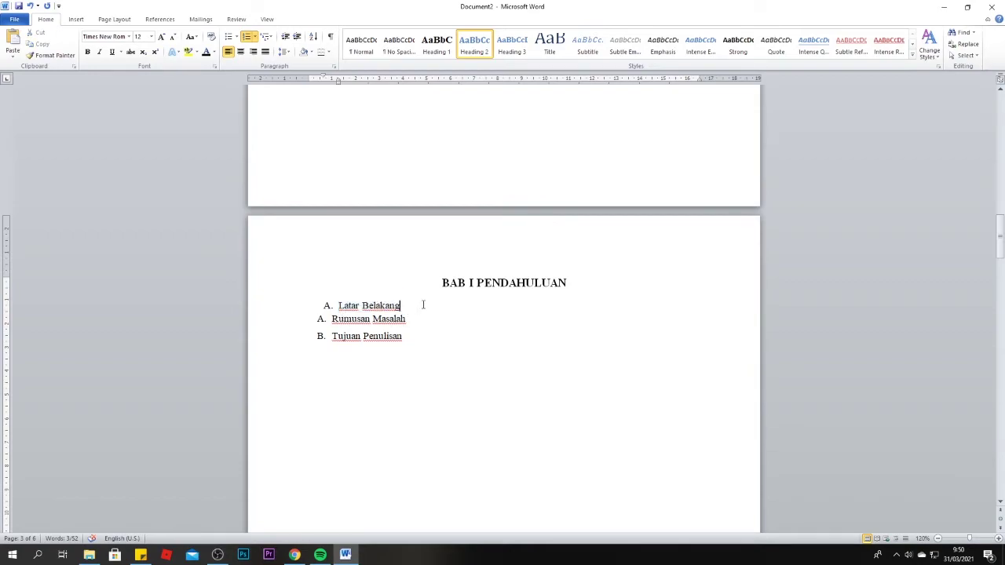
{"action": "left_click_drag", "start_coordinate": [406, 307], "coordinate": [338, 307]}
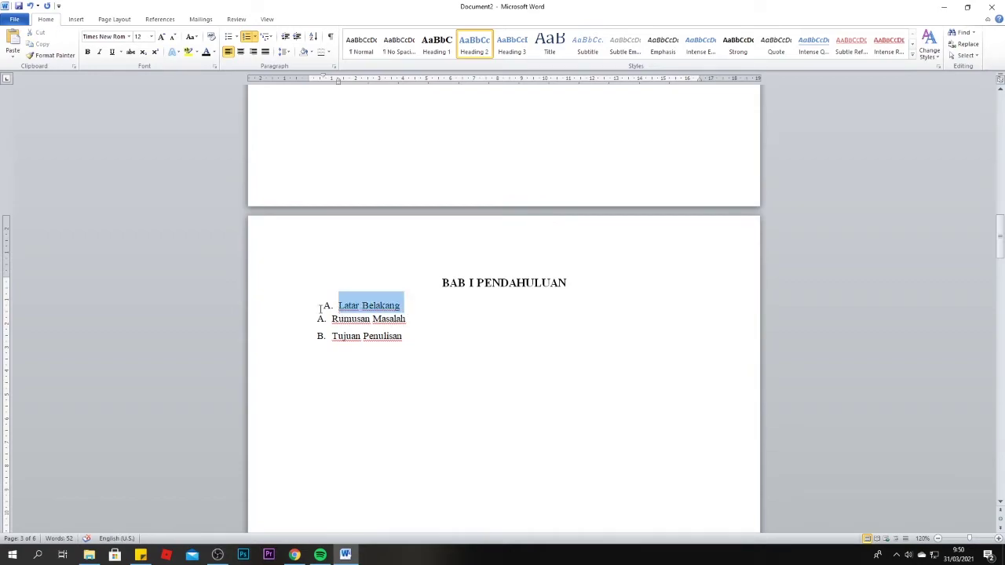
{"action": "left_click", "coordinate": [52, 57]}
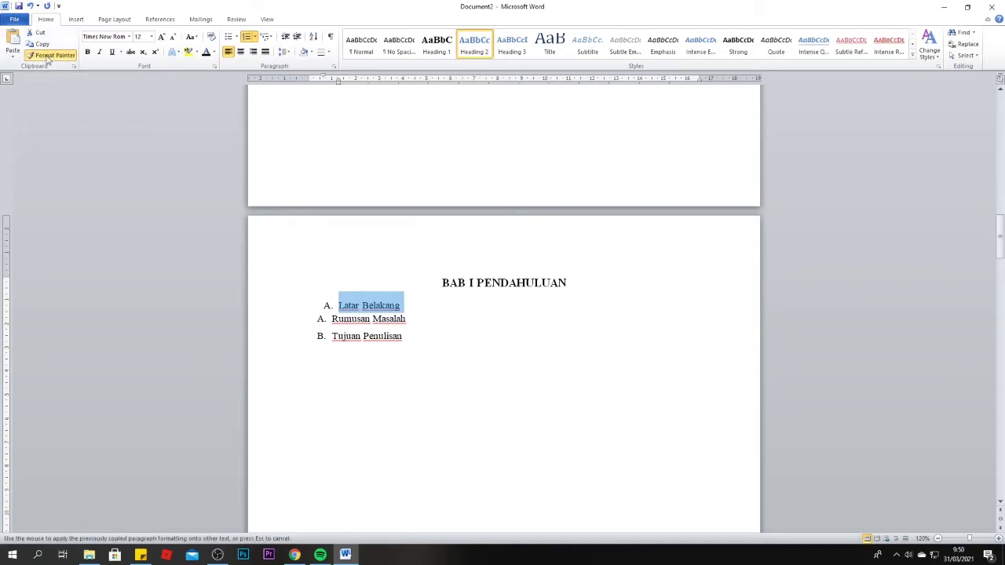
{"action": "left_click_drag", "start_coordinate": [408, 318], "coordinate": [318, 319]}
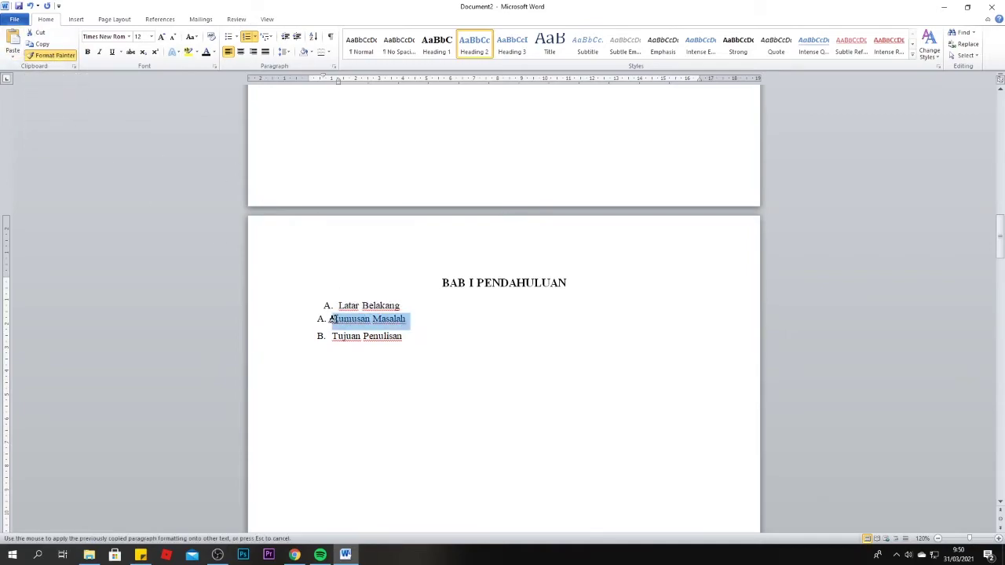
{"action": "left_click", "coordinate": [55, 55]}
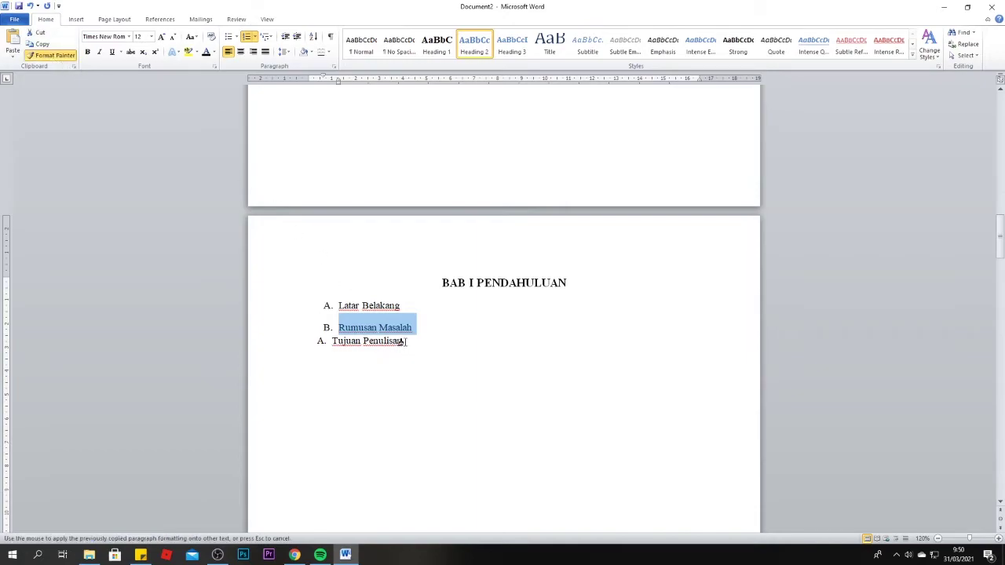
{"action": "left_click_drag", "start_coordinate": [404, 343], "coordinate": [322, 343]}
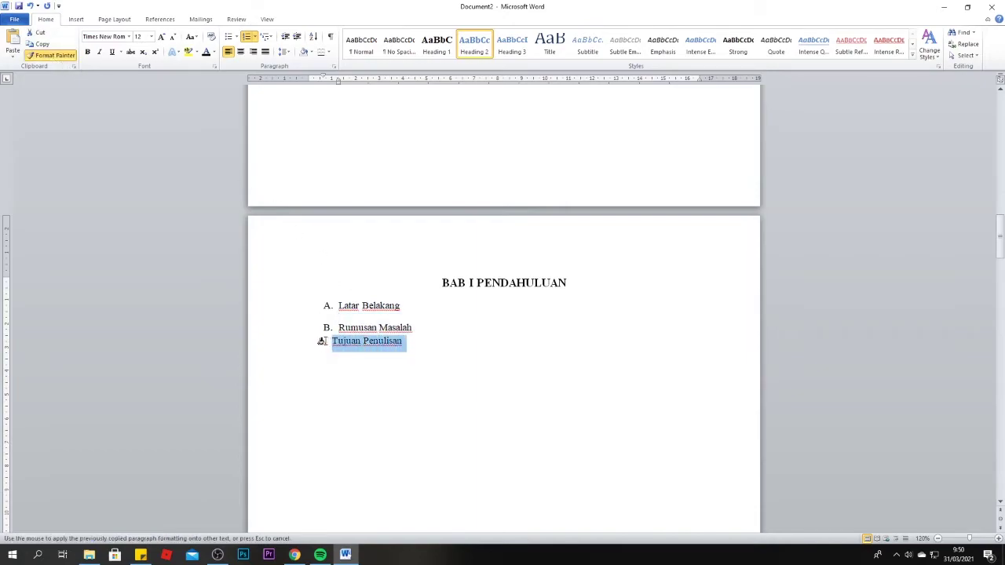
{"action": "left_click", "coordinate": [393, 350]}
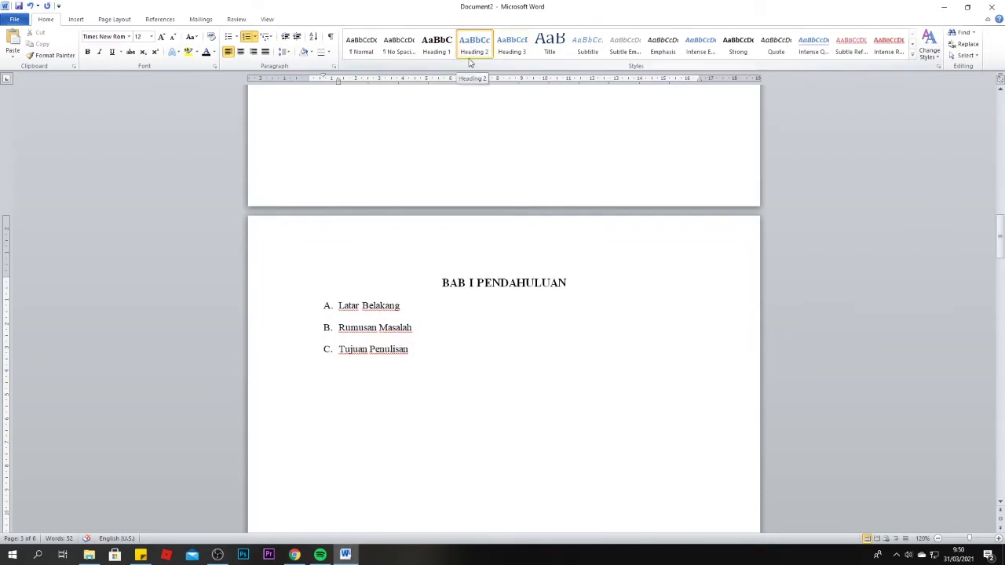
- Apply the Heading 2 style to the Definisi Pengembangan line under BAB II
{"action": "scroll", "coordinate": [864, 346], "scroll_direction": "down", "scroll_amount": 10}
{"action": "scroll", "coordinate": [707, 341], "scroll_direction": "down", "scroll_amount": 9}
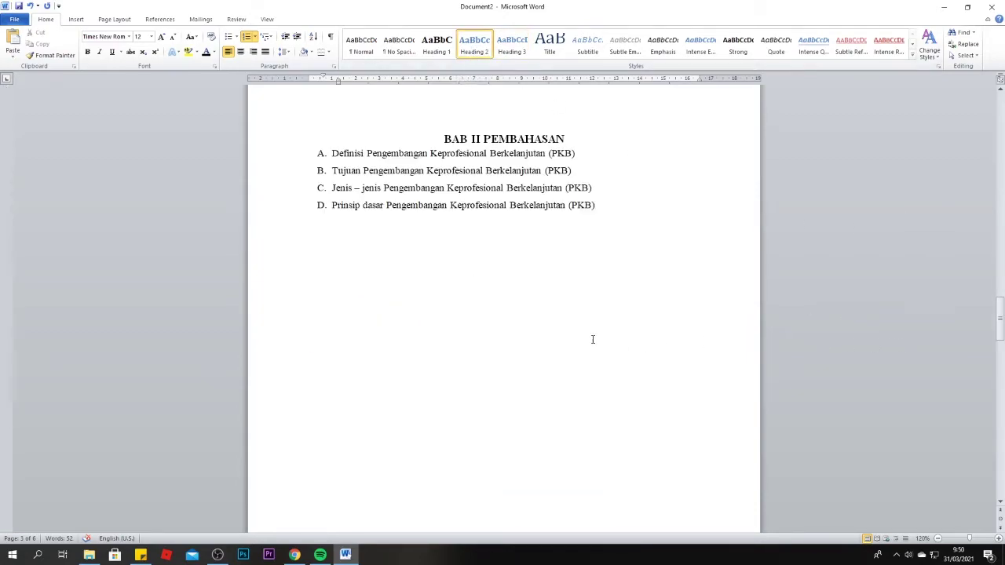
{"action": "left_click_drag", "start_coordinate": [595, 151], "coordinate": [320, 141]}
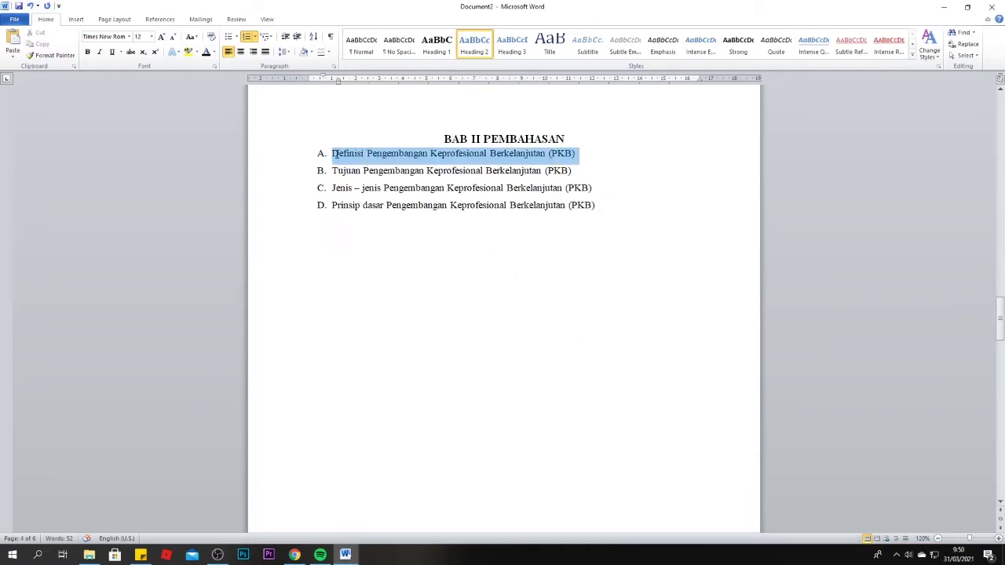
{"action": "left_click", "coordinate": [472, 46]}
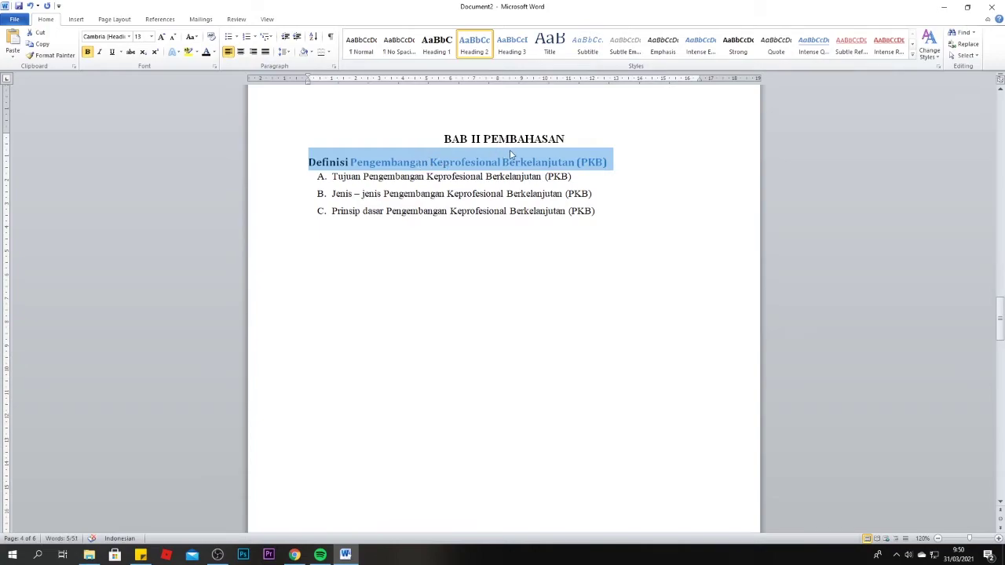
{"action": "key", "text": "ctrl+z"}
{"action": "left_click_drag", "start_coordinate": [582, 158], "coordinate": [330, 154]}
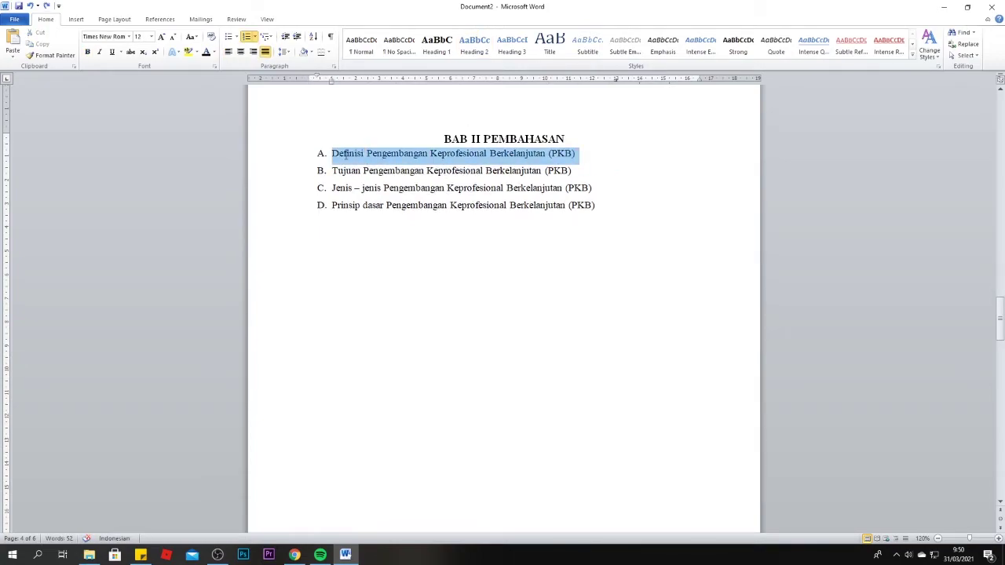
{"action": "left_click", "coordinate": [475, 45]}
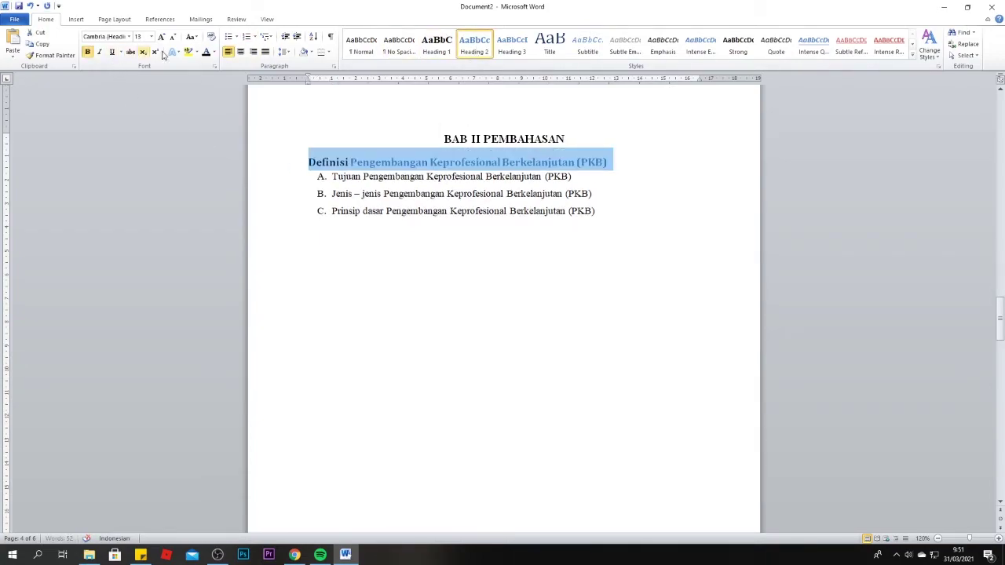
- Format the Definisi heading as Times New Roman 12 pt, not bold
{"action": "left_click", "coordinate": [106, 36]}
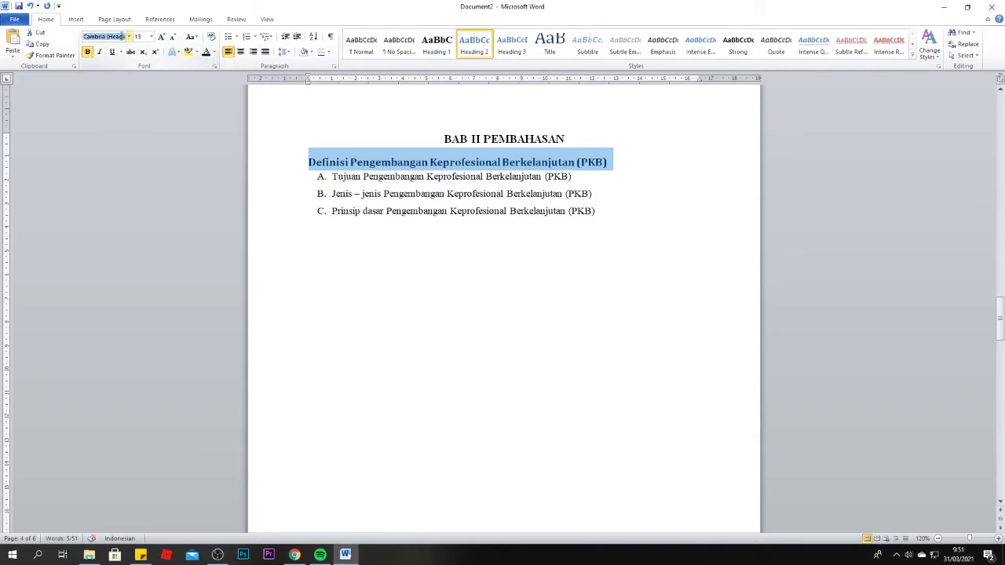
{"action": "type", "text": "t"}
{"action": "key", "text": "Return"}
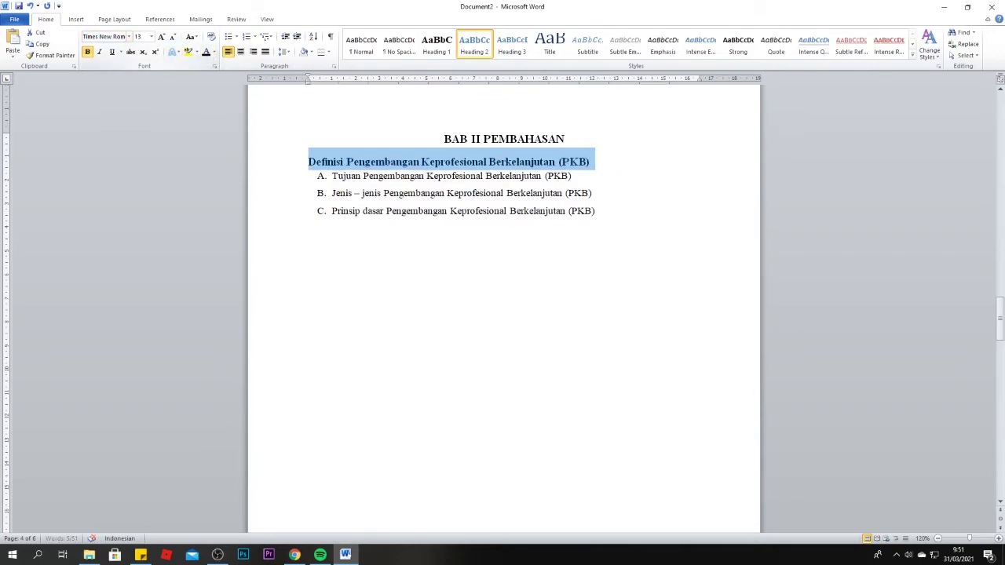
{"action": "left_click", "coordinate": [139, 37]}
{"action": "type", "text": "12"}
{"action": "key", "text": "Return"}
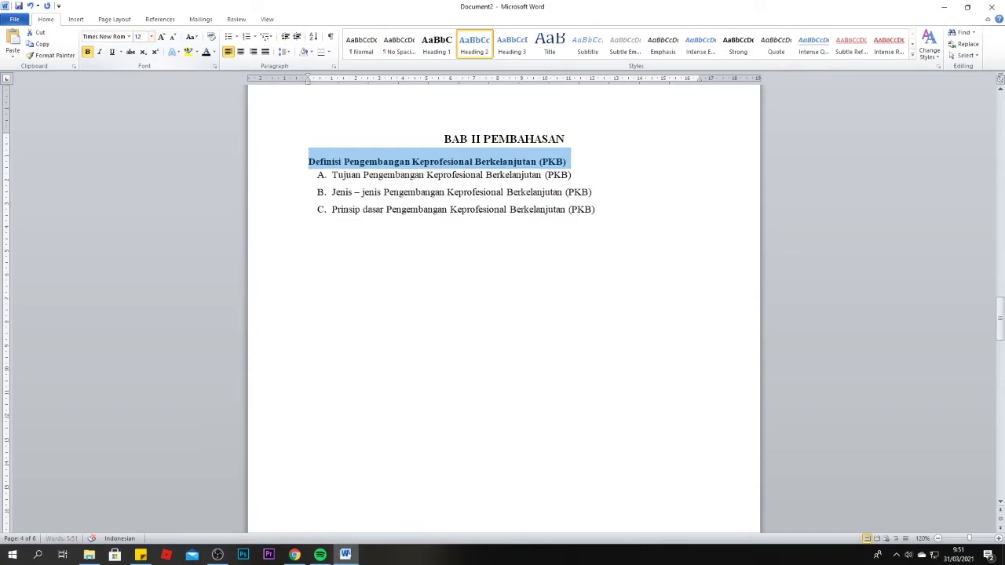
{"action": "left_click", "coordinate": [88, 52]}
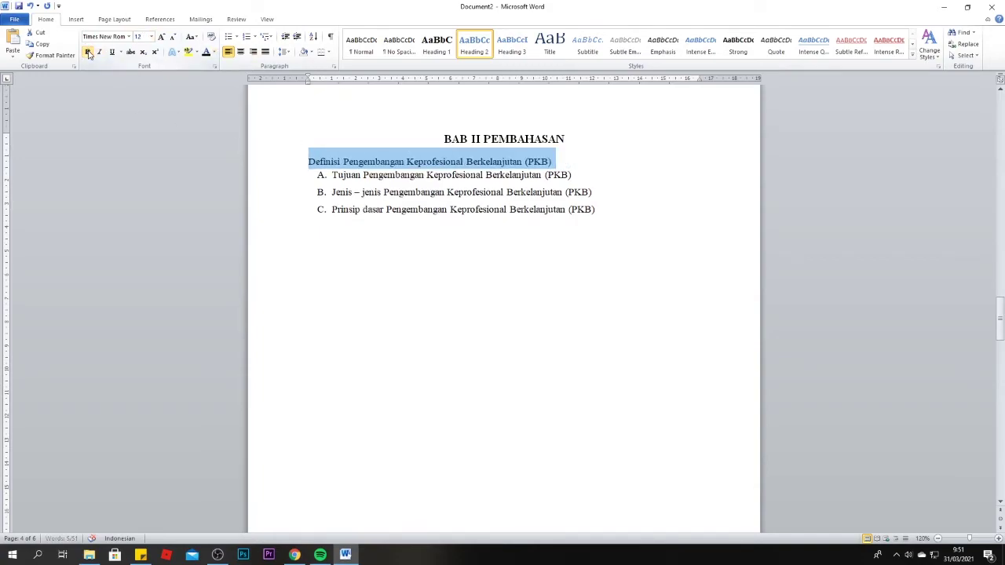
- Number the Definisi heading as list item A
{"action": "left_click", "coordinate": [255, 37]}
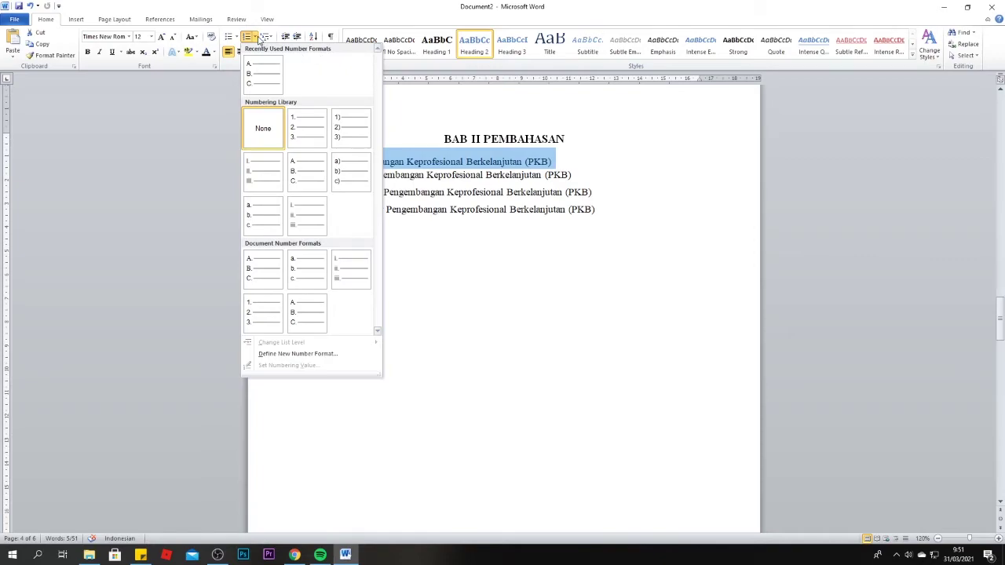
{"action": "left_click", "coordinate": [246, 42]}
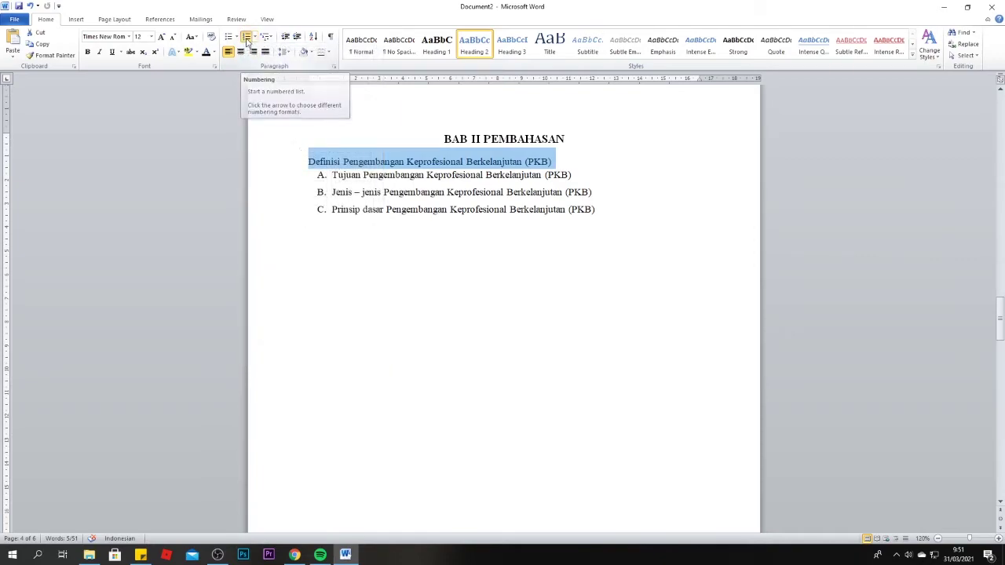
{"action": "left_click", "coordinate": [246, 42]}
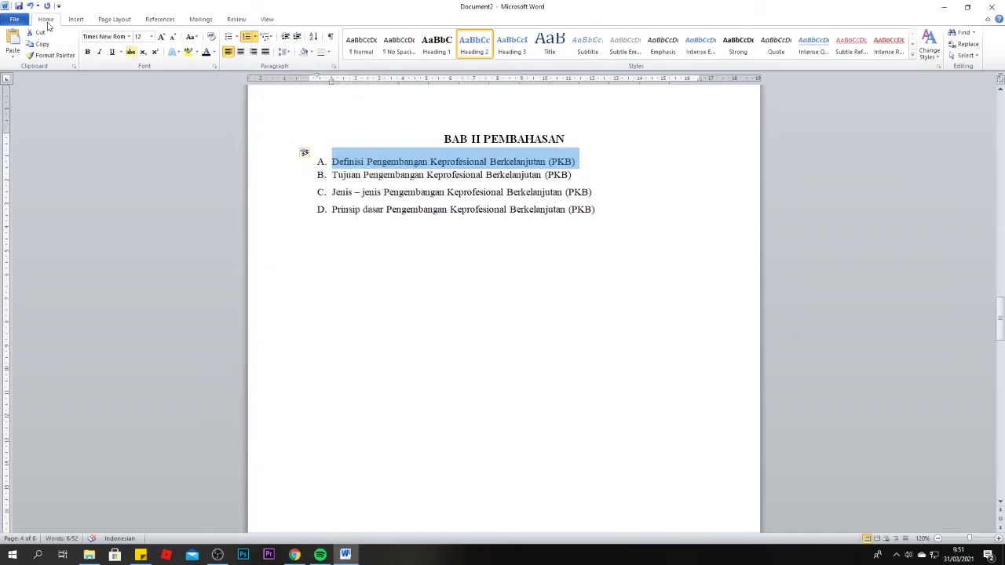
- Copy the Definisi heading formatting onto items B Tujuan, C Jenis and D Prinsip
{"action": "left_click", "coordinate": [51, 55]}
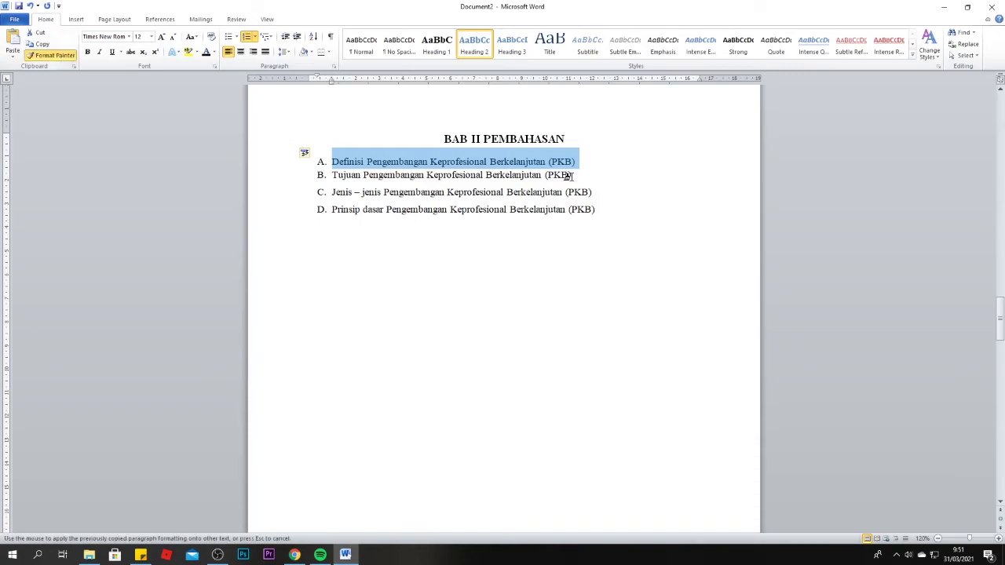
{"action": "left_click_drag", "start_coordinate": [571, 175], "coordinate": [303, 174]}
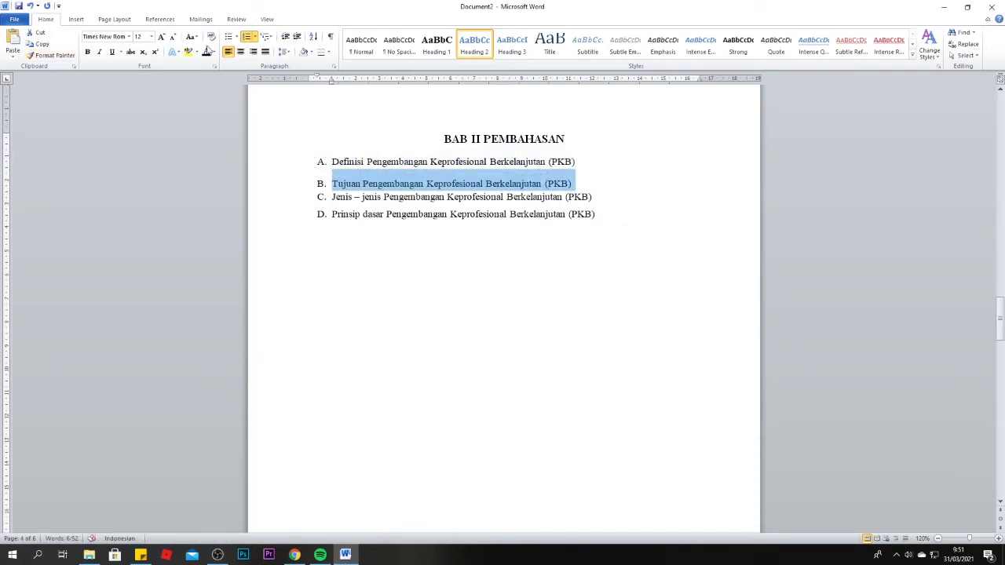
{"action": "left_click", "coordinate": [51, 55]}
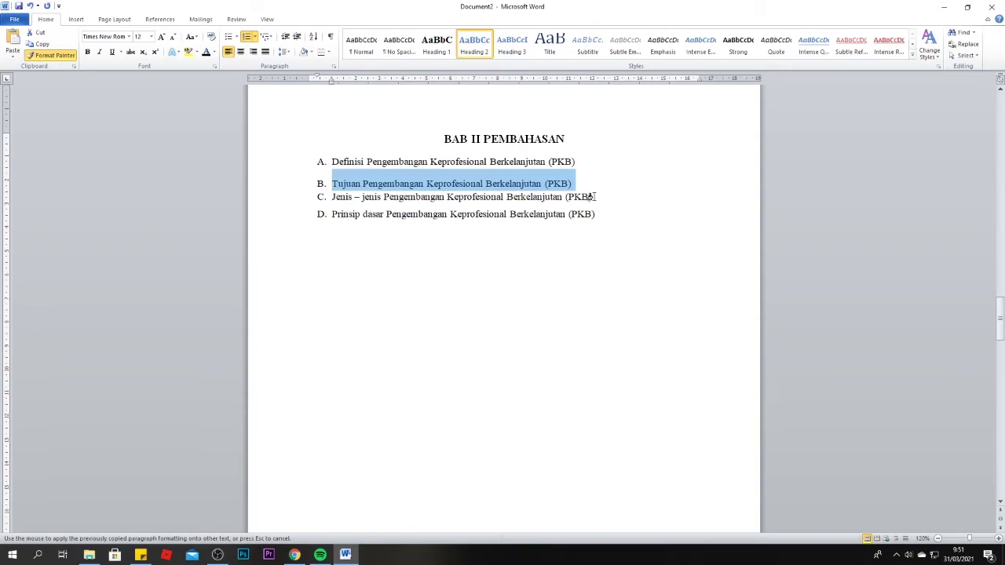
{"action": "left_click_drag", "start_coordinate": [595, 197], "coordinate": [319, 197]}
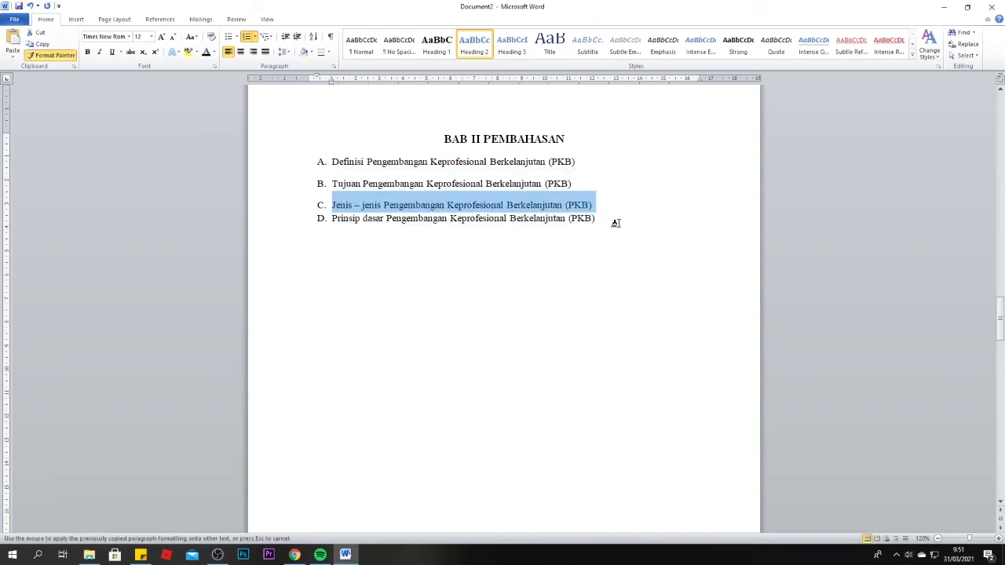
{"action": "left_click_drag", "start_coordinate": [596, 220], "coordinate": [331, 220]}
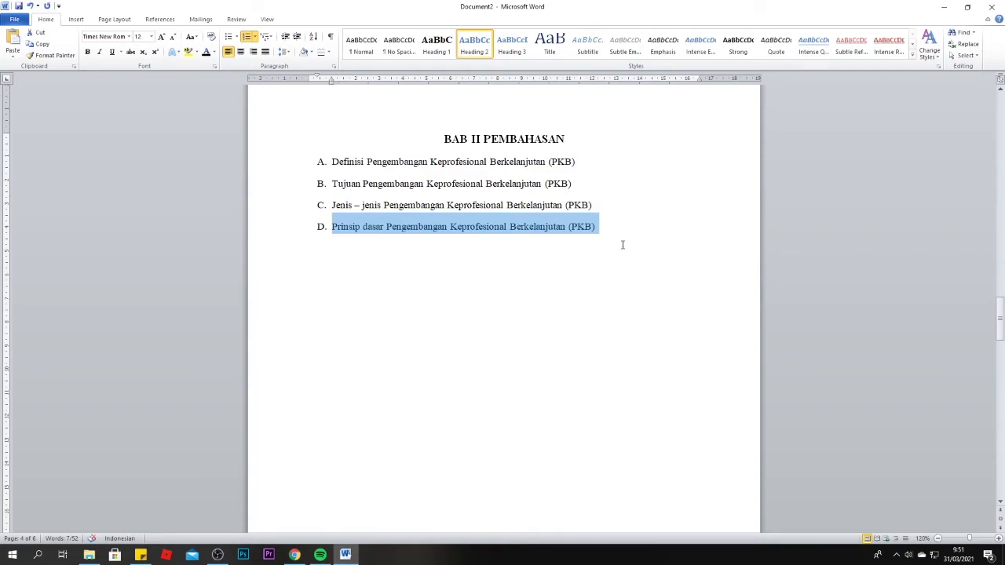
{"action": "scroll", "coordinate": [622, 245], "scroll_direction": "down", "scroll_amount": 10}
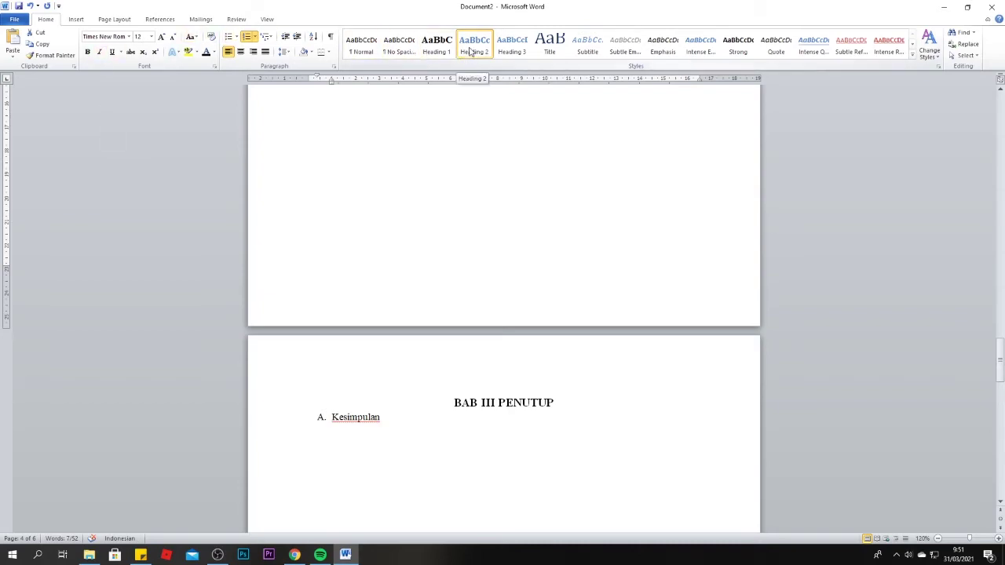
- Style the Kesimpulan line as Heading 2 in black, non-bold Times New Roman 12 pt
{"action": "left_click", "coordinate": [308, 416]}
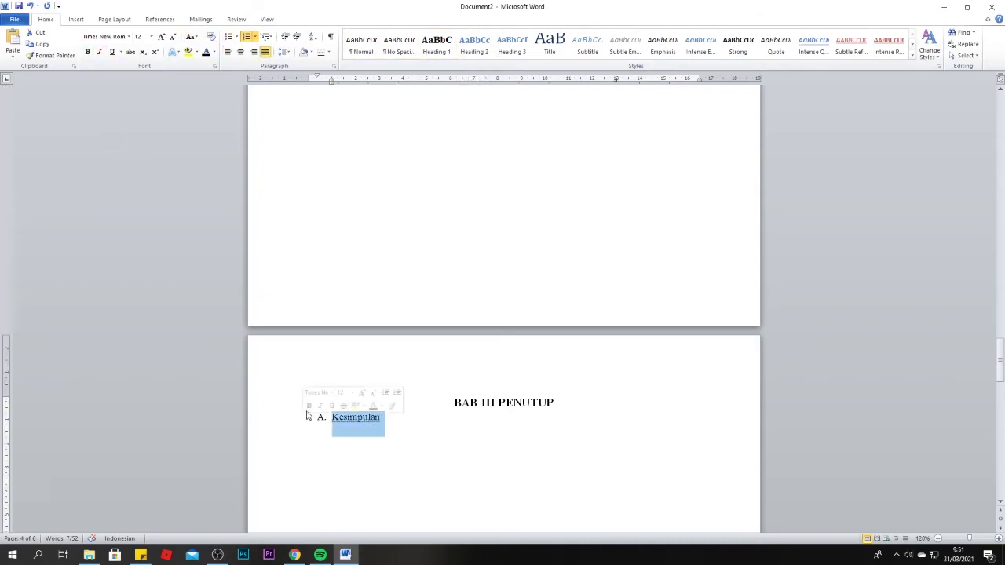
{"action": "left_click", "coordinate": [474, 45]}
{"action": "left_click", "coordinate": [117, 36]}
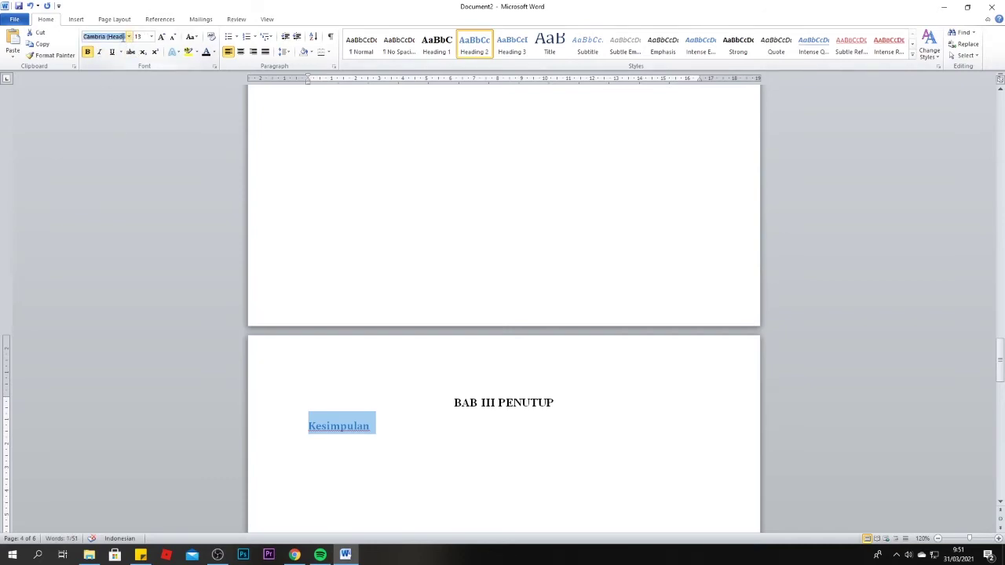
{"action": "type", "text": "Times New Rom"}
{"action": "key", "text": "Return"}
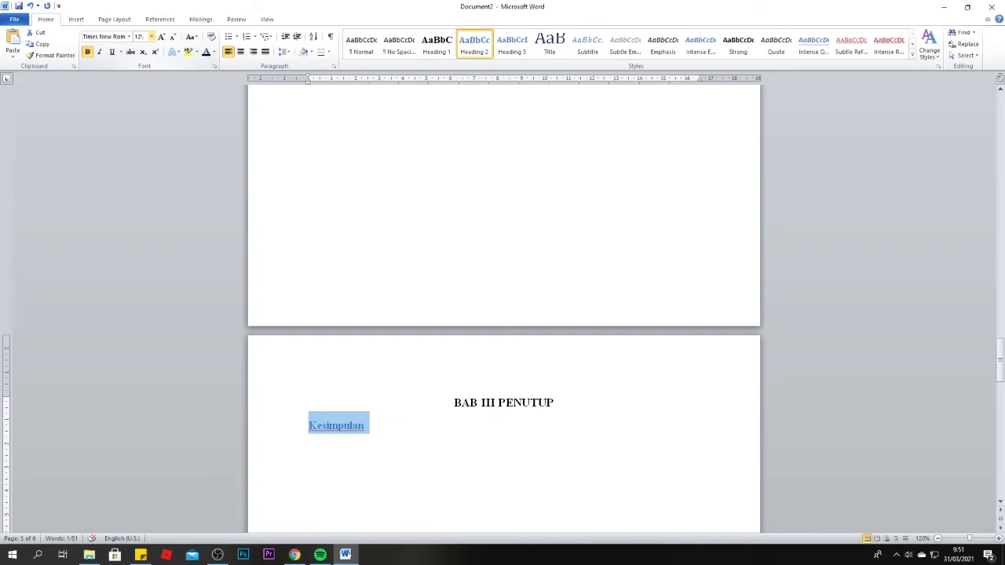
{"action": "key", "text": "Return"}
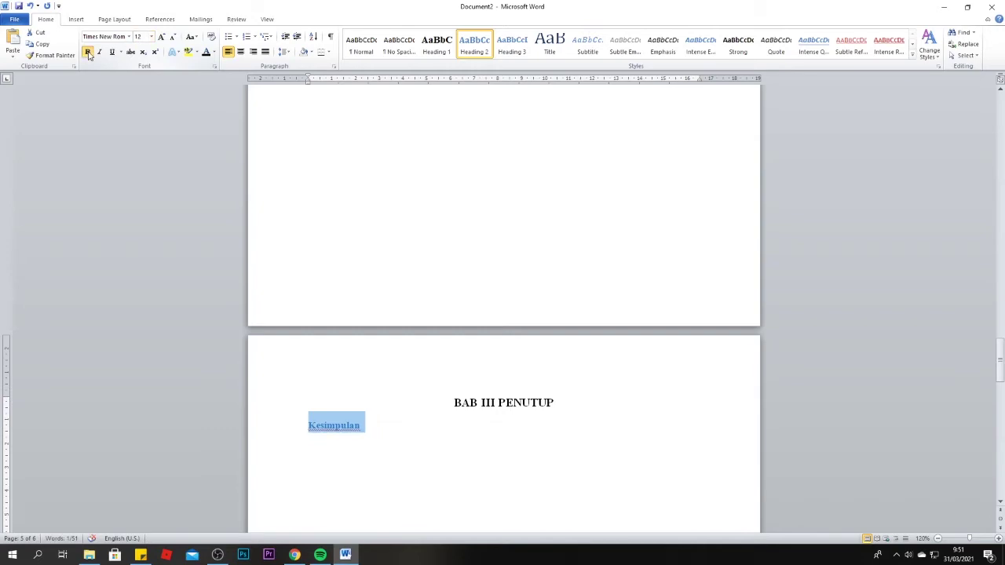
{"action": "left_click", "coordinate": [87, 51]}
{"action": "left_click", "coordinate": [207, 52]}
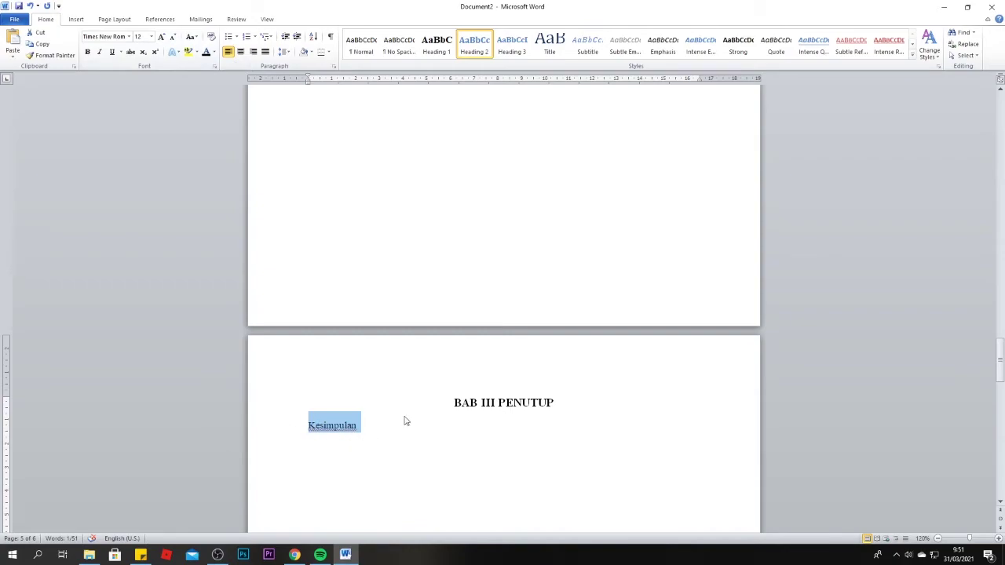
{"action": "left_click", "coordinate": [362, 428]}
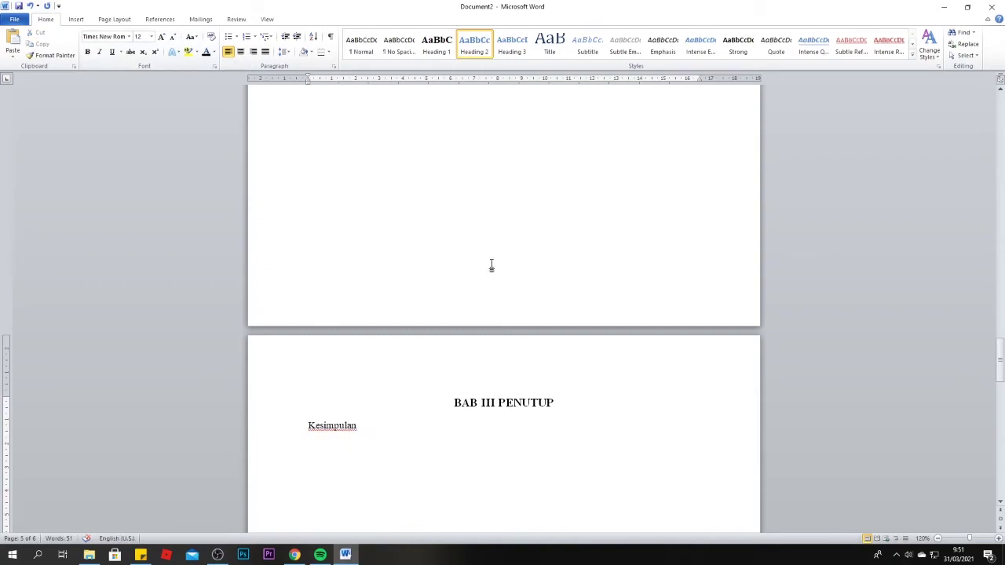
{"action": "scroll", "coordinate": [458, 320], "scroll_direction": "down", "scroll_amount": 8}
{"action": "scroll", "coordinate": [458, 319], "scroll_direction": "down", "scroll_amount": 6}
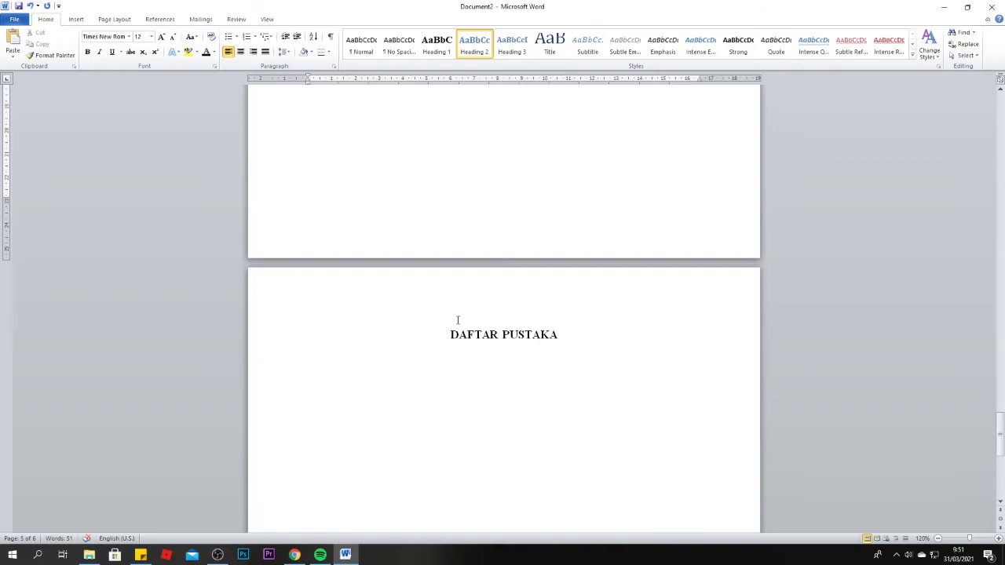
{"action": "scroll", "coordinate": [460, 321], "scroll_direction": "up", "scroll_amount": 10}
{"action": "scroll", "coordinate": [462, 322], "scroll_direction": "up", "scroll_amount": 5}
{"action": "scroll", "coordinate": [462, 322], "scroll_direction": "up", "scroll_amount": 5}
{"action": "scroll", "coordinate": [462, 322], "scroll_direction": "up", "scroll_amount": 5}
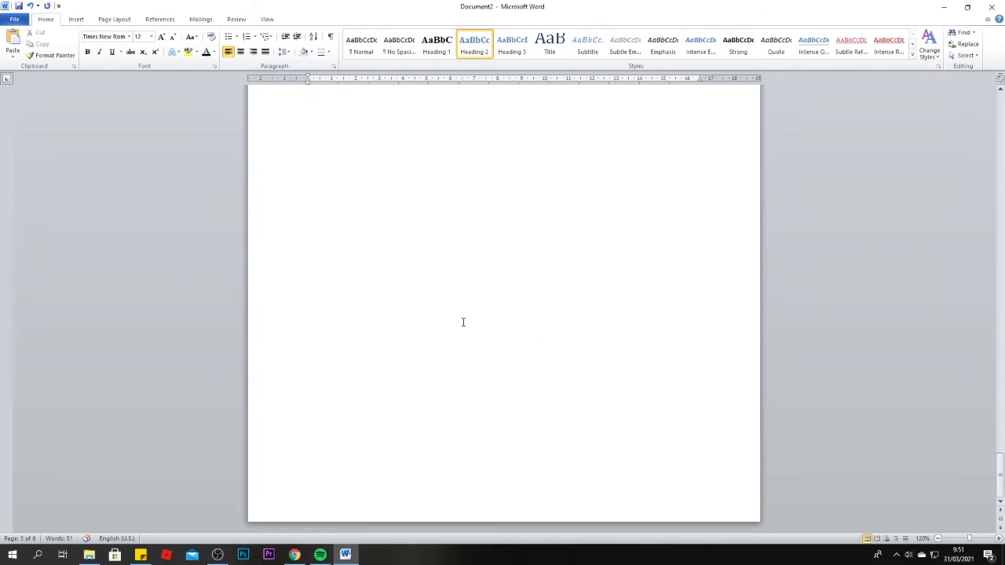
{"action": "scroll", "coordinate": [463, 322], "scroll_direction": "up", "scroll_amount": 5}
{"action": "scroll", "coordinate": [463, 323], "scroll_direction": "up", "scroll_amount": 5}
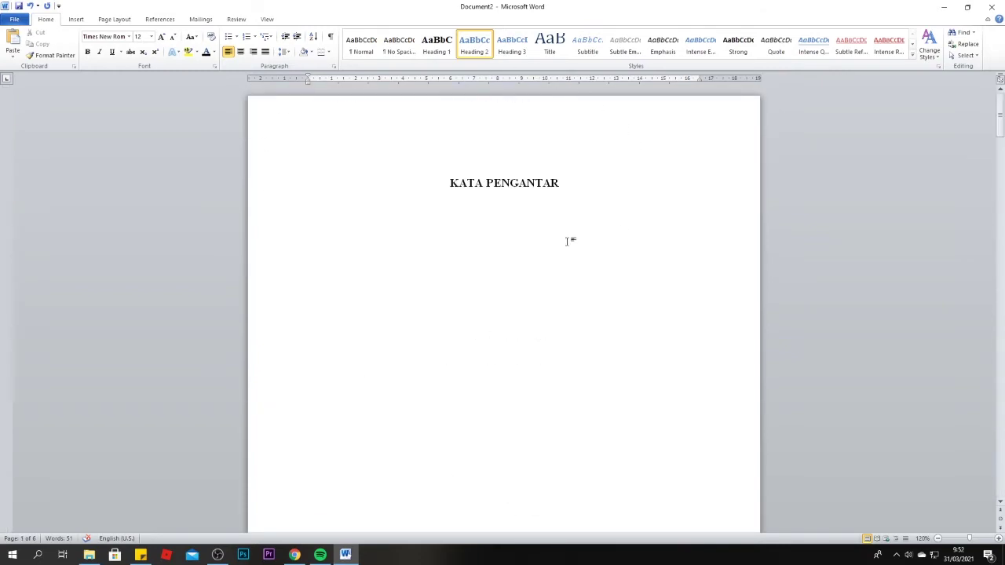
- Turn on the Navigation Pane from the View ribbon and jump to KATA PENGANTAR
{"action": "left_click", "coordinate": [173, 19]}
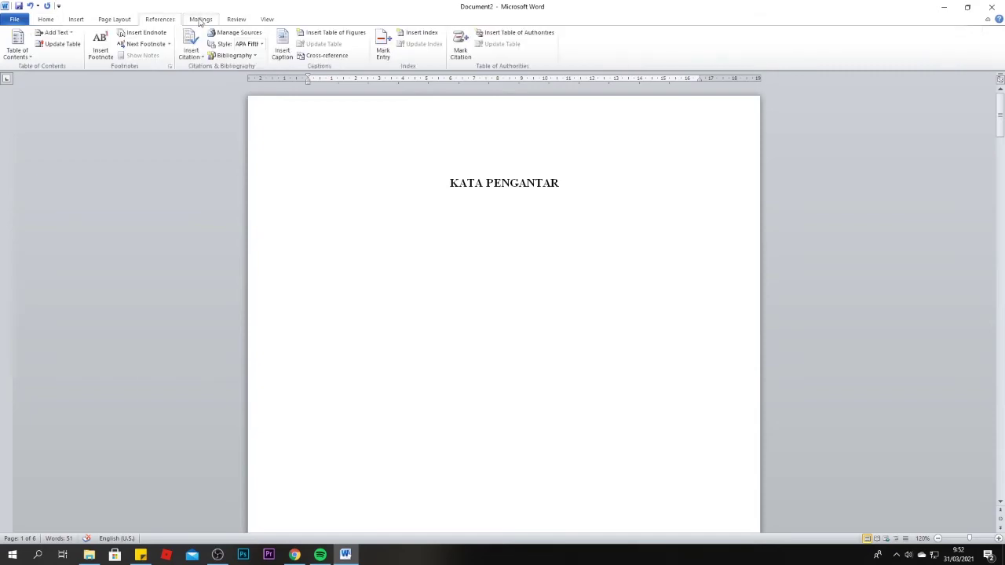
{"action": "left_click", "coordinate": [200, 19]}
{"action": "left_click", "coordinate": [230, 21]}
{"action": "left_click", "coordinate": [265, 19]}
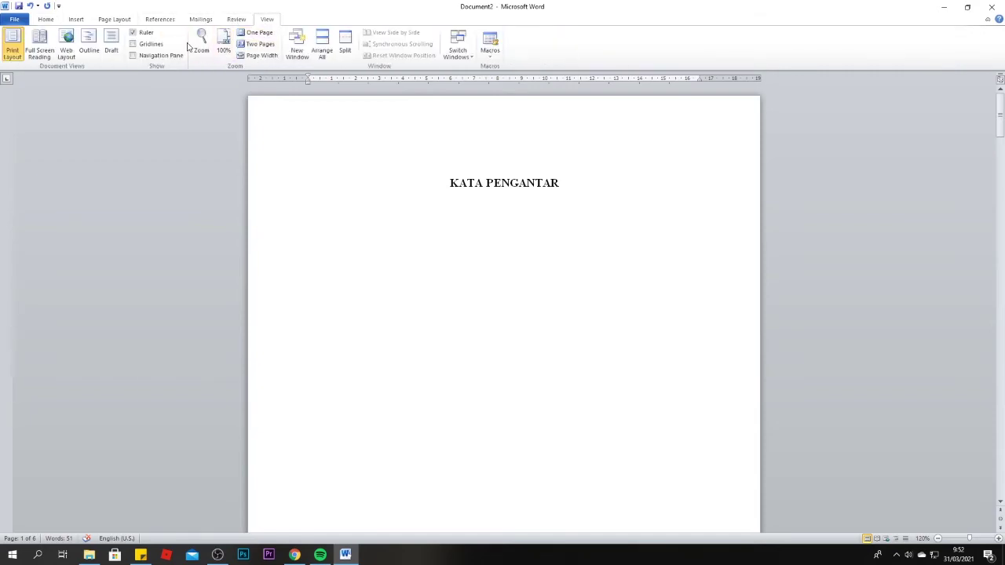
{"action": "left_click", "coordinate": [134, 56]}
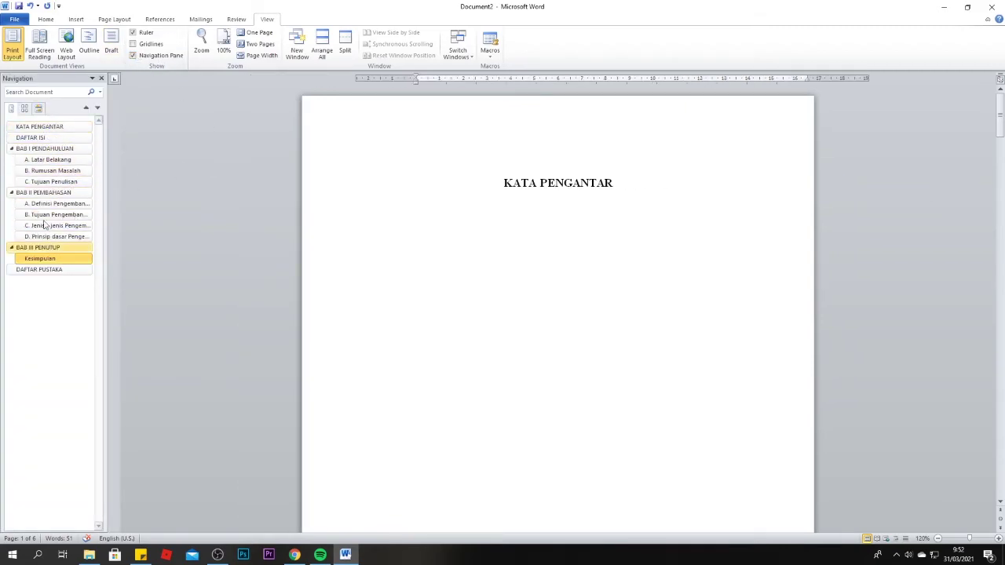
{"action": "left_click", "coordinate": [59, 129]}
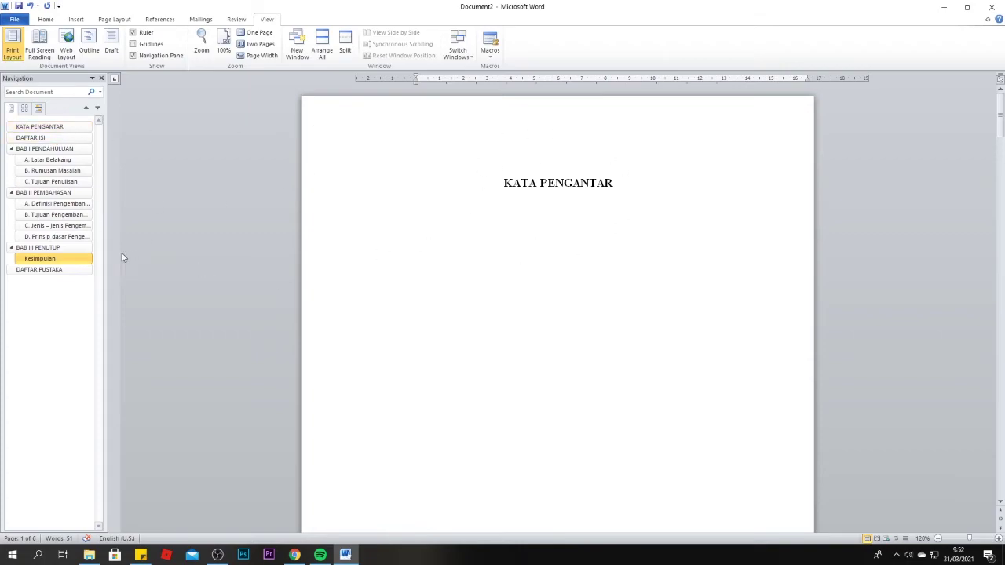
- Jump via the Navigation Pane to DAFTAR PUSTAKA, then A. Latar Belakang, then A. Definisi
{"action": "scroll", "coordinate": [141, 278], "scroll_direction": "down", "scroll_amount": 5}
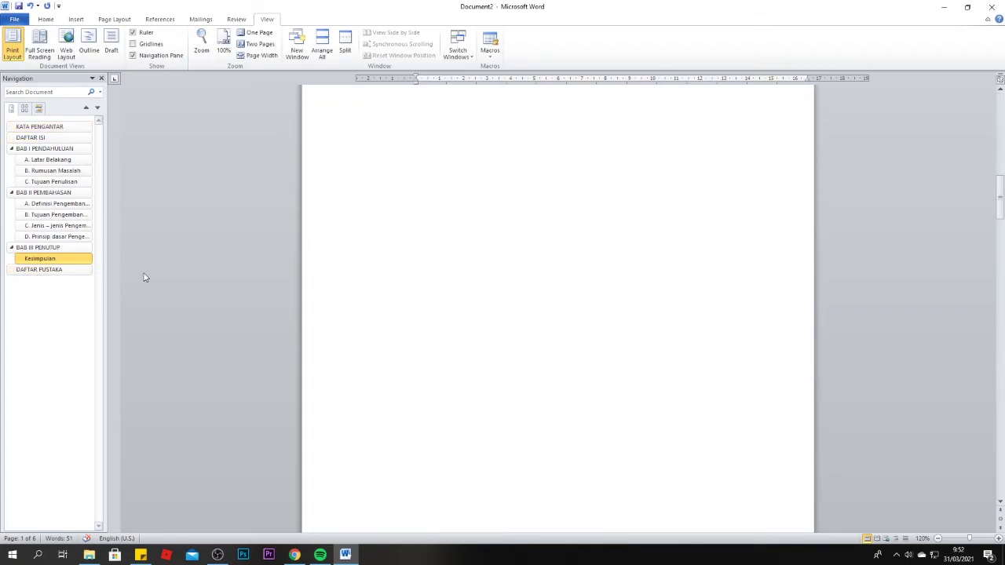
{"action": "scroll", "coordinate": [426, 262], "scroll_direction": "down", "scroll_amount": 5}
{"action": "scroll", "coordinate": [593, 376], "scroll_direction": "down", "scroll_amount": 10}
{"action": "scroll", "coordinate": [594, 375], "scroll_direction": "down", "scroll_amount": 10}
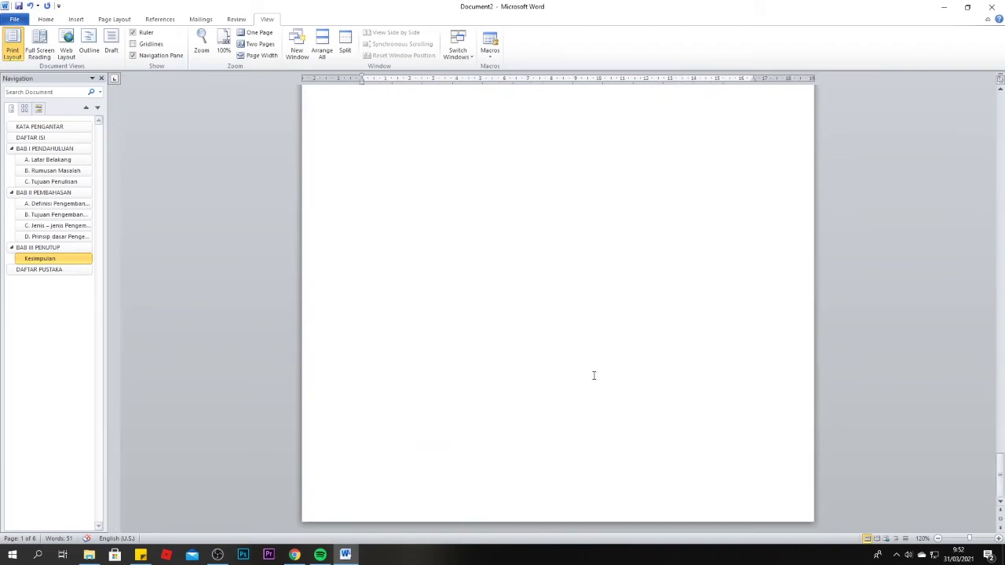
{"action": "scroll", "coordinate": [594, 375], "scroll_direction": "down", "scroll_amount": 10}
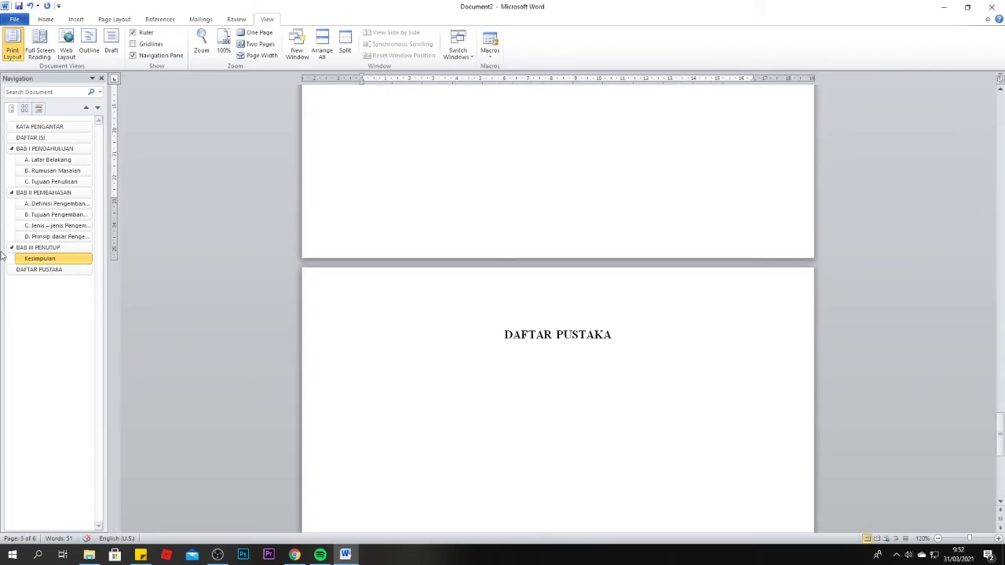
{"action": "left_click", "coordinate": [36, 269]}
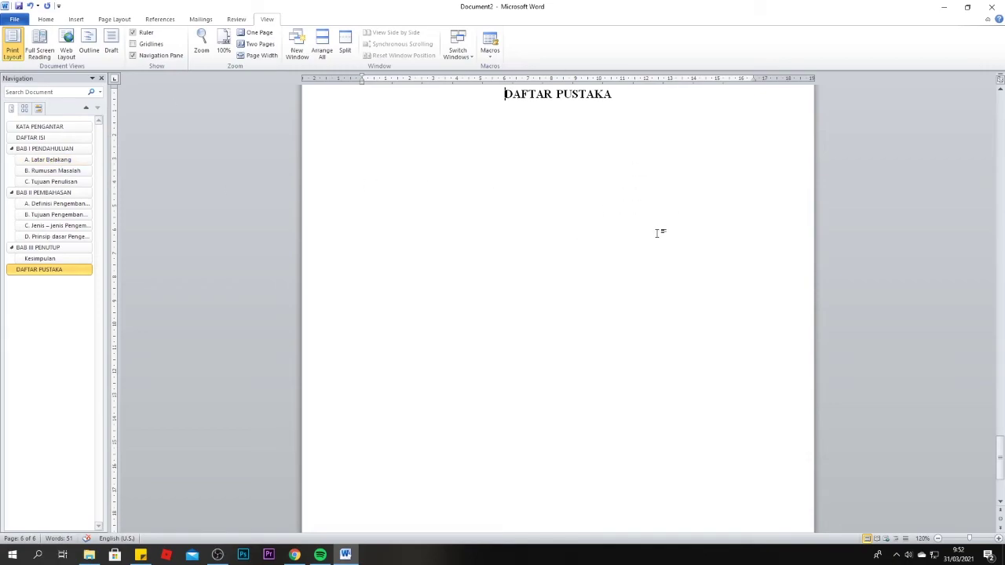
{"action": "scroll", "coordinate": [725, 326], "scroll_direction": "down", "scroll_amount": 5}
{"action": "scroll", "coordinate": [725, 325], "scroll_direction": "down", "scroll_amount": 5}
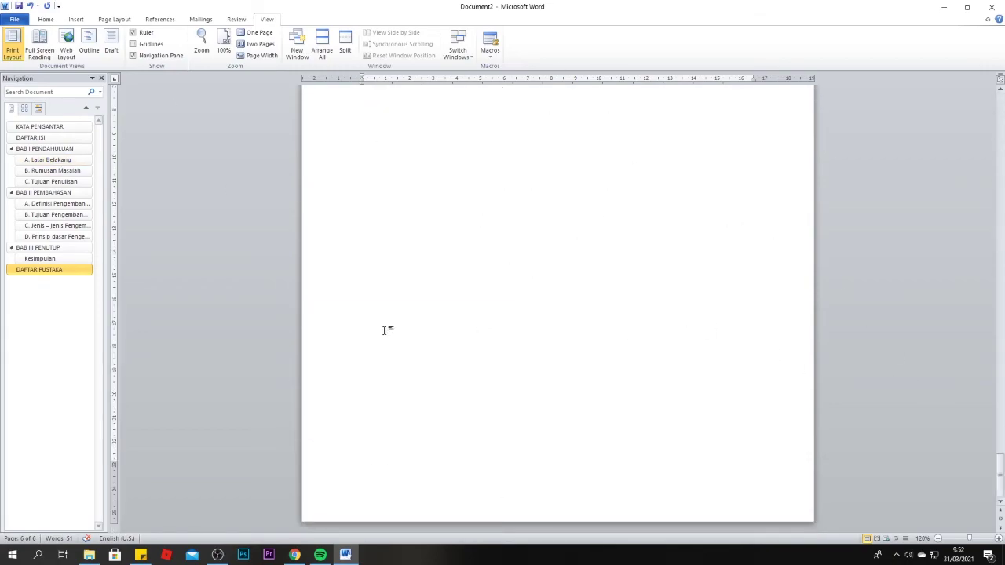
{"action": "left_click", "coordinate": [47, 160]}
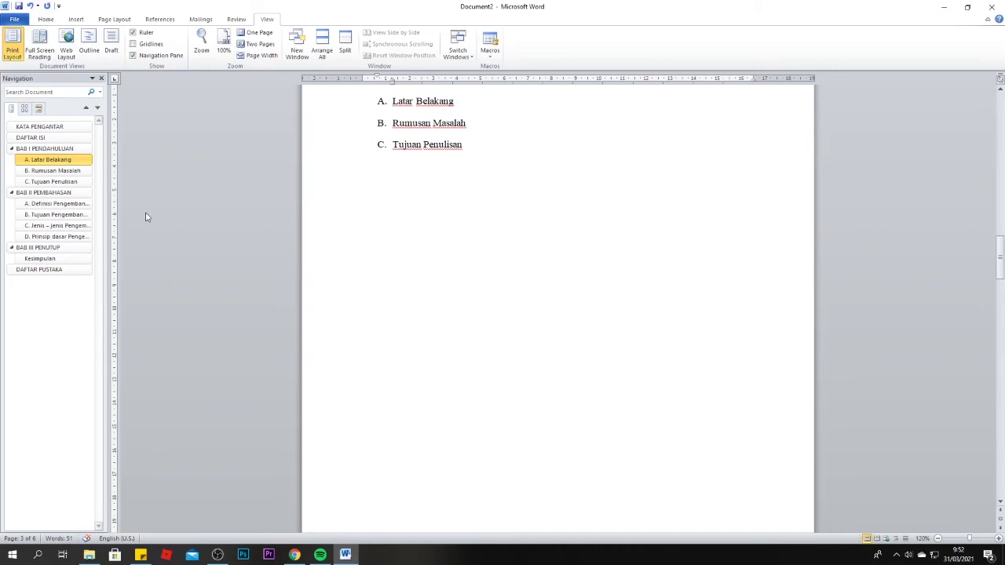
{"action": "left_click", "coordinate": [55, 203]}
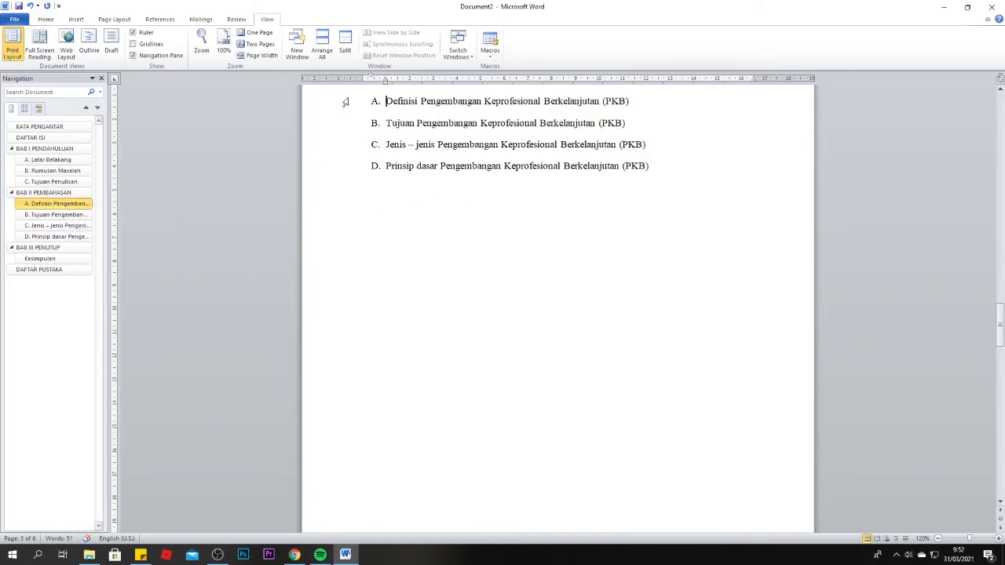